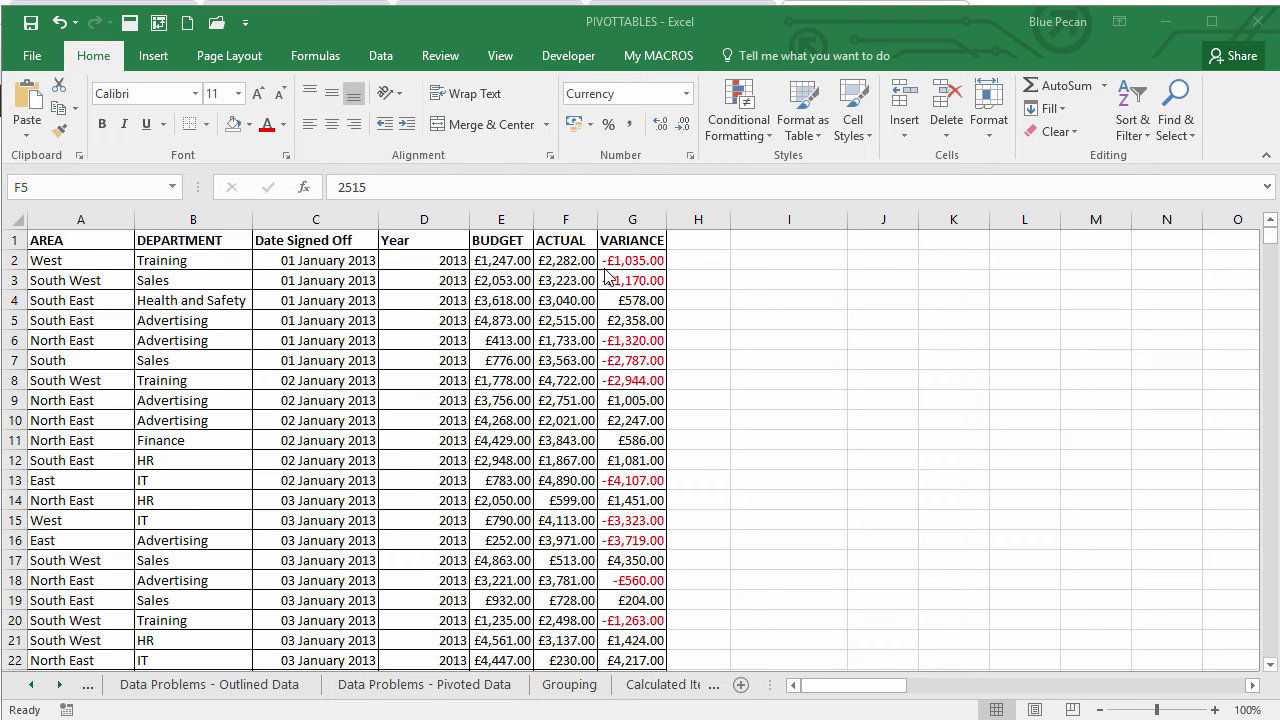
Step: Inspect the VARIANCE formulas and the Year formula in D4 across the data
{"action": "left_click", "coordinate": [636, 263]}
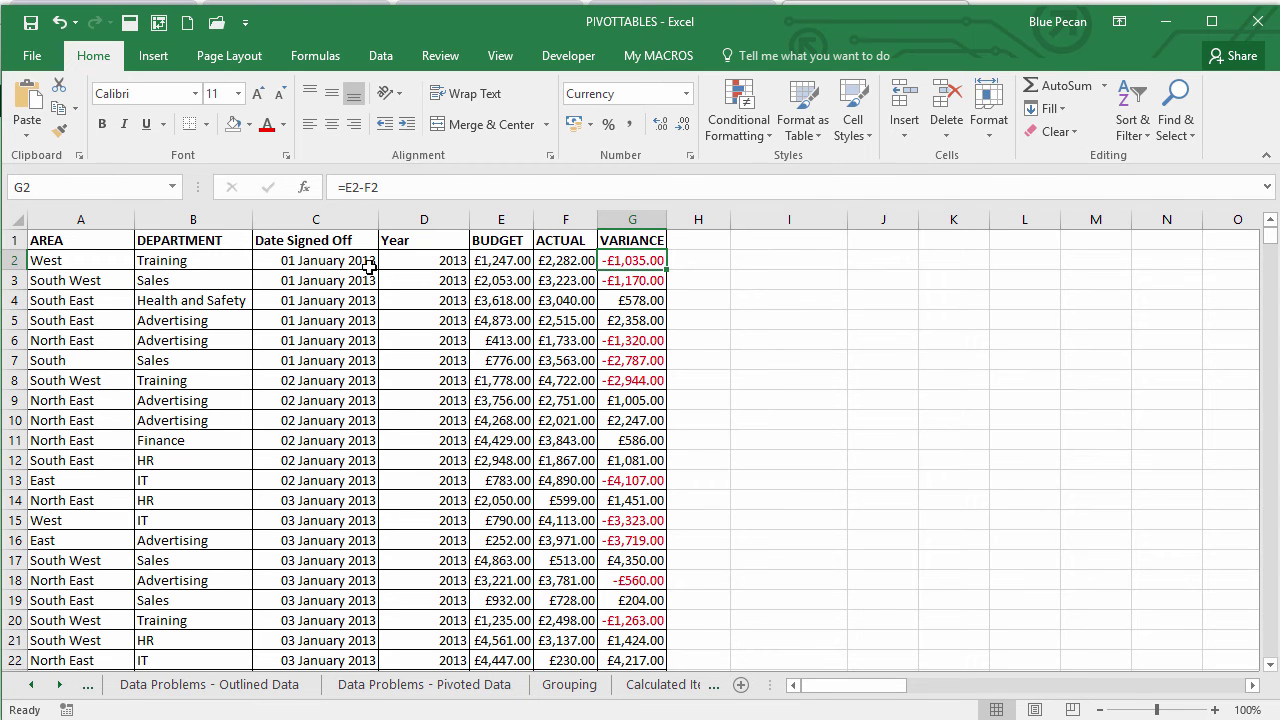
{"action": "scroll", "coordinate": [357, 300], "scroll_direction": "down", "scroll_amount": 4}
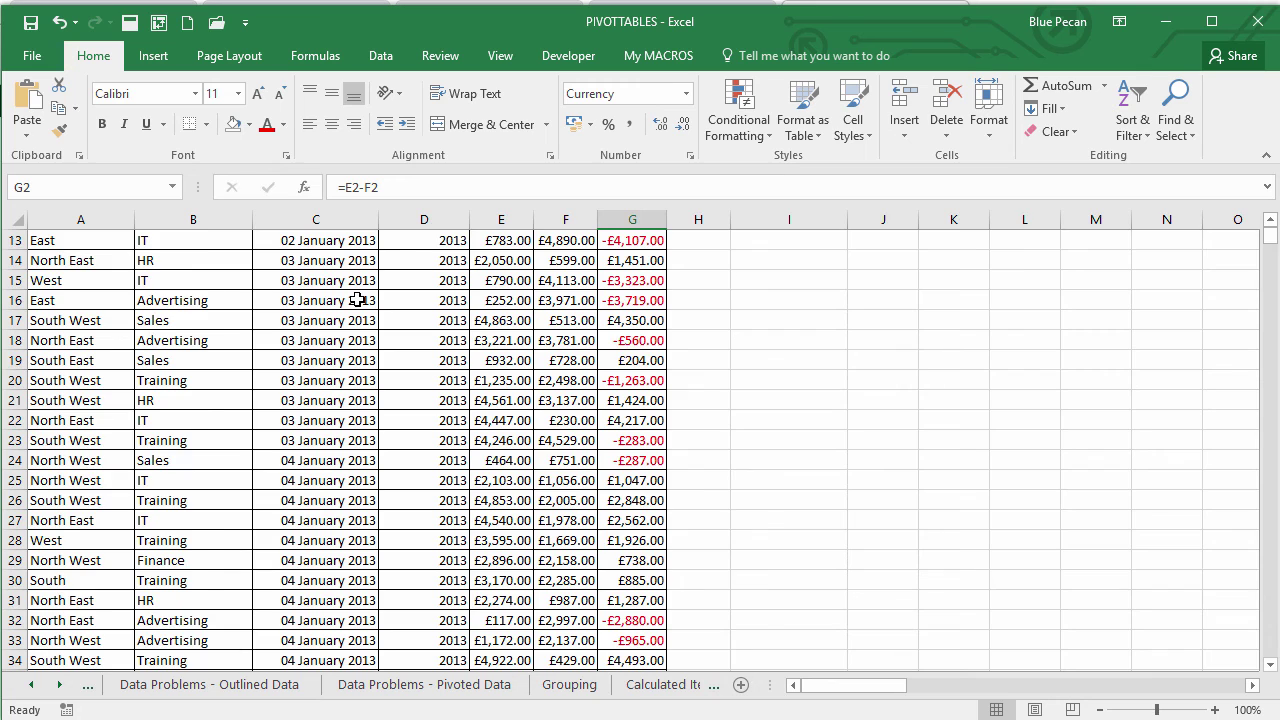
{"action": "scroll", "coordinate": [357, 300], "scroll_direction": "up", "scroll_amount": 4}
{"action": "left_click_drag", "start_coordinate": [1269, 240], "coordinate": [1246, 617]}
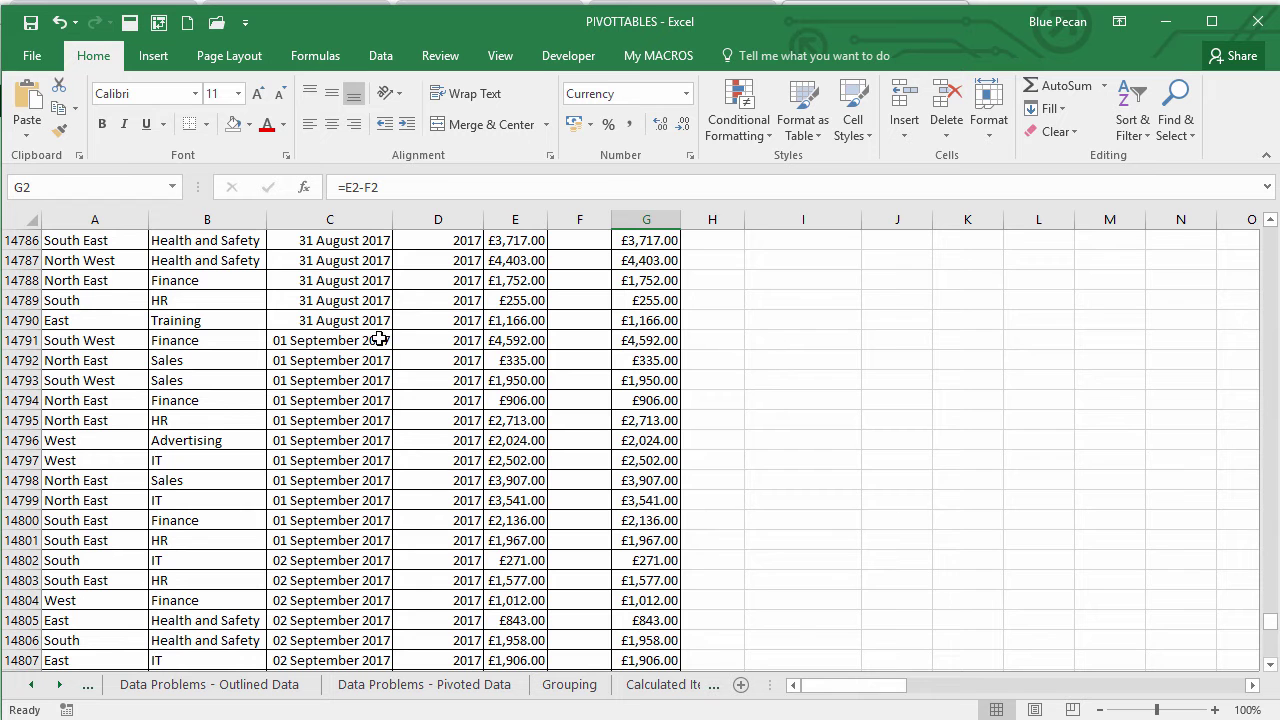
{"action": "scroll", "coordinate": [480, 368], "scroll_direction": "up", "scroll_amount": 3}
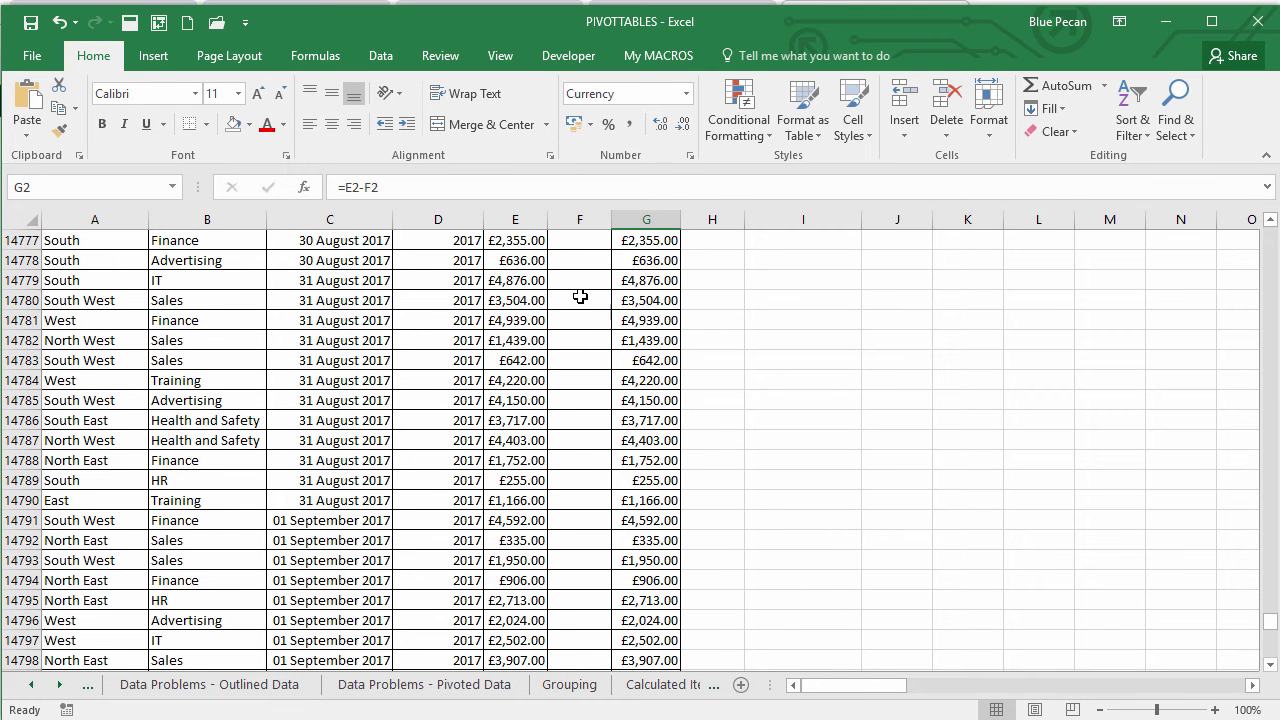
{"action": "left_click", "coordinate": [636, 282]}
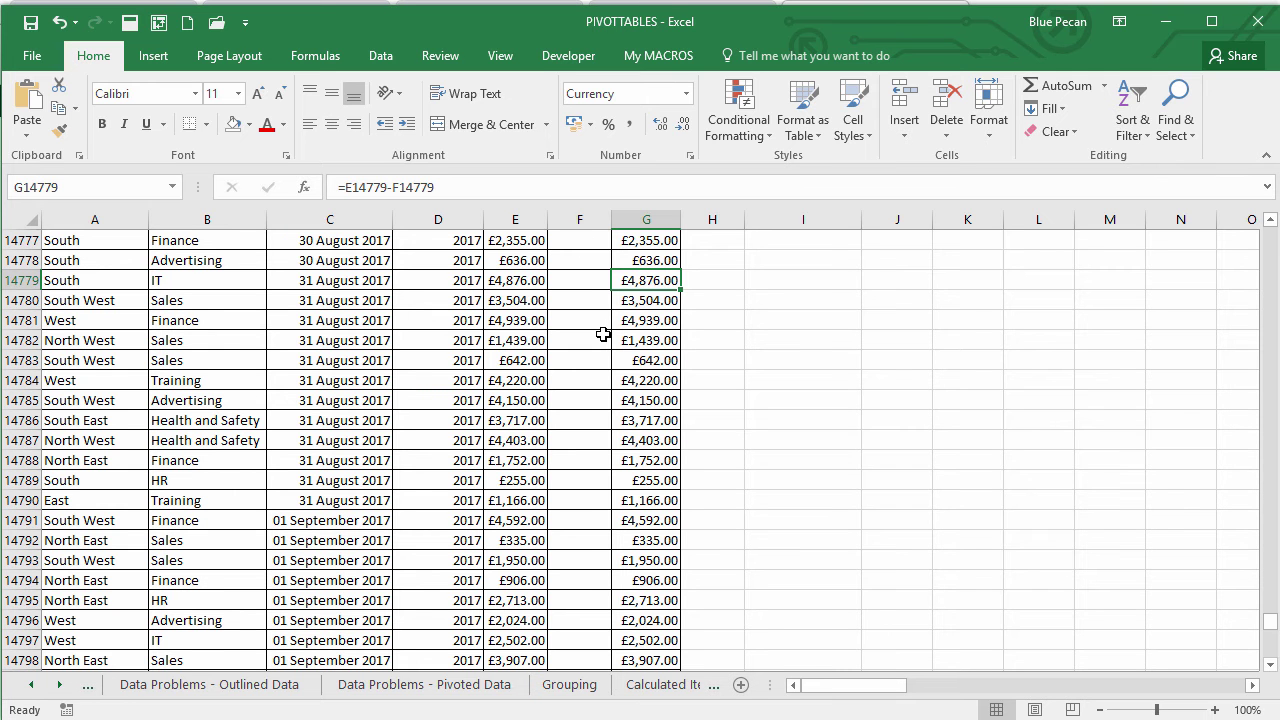
{"action": "left_click_drag", "start_coordinate": [1270, 622], "coordinate": [1270, 236]}
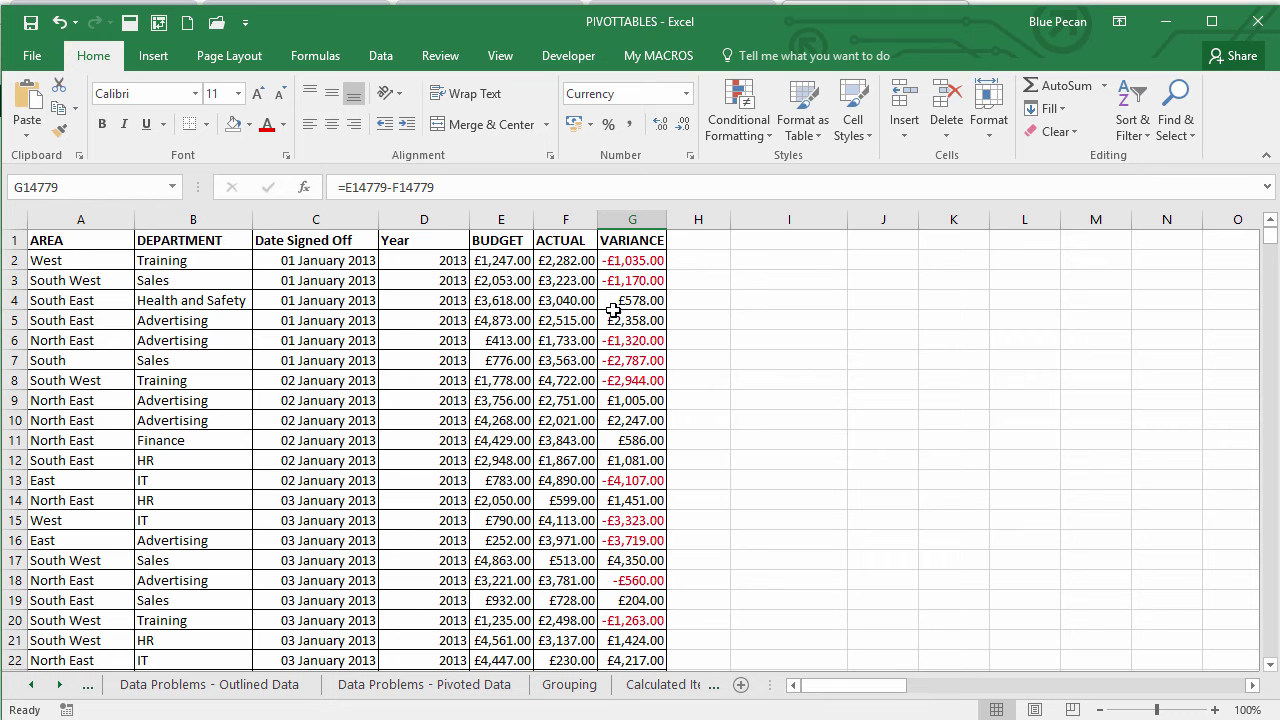
{"action": "left_click", "coordinate": [398, 301]}
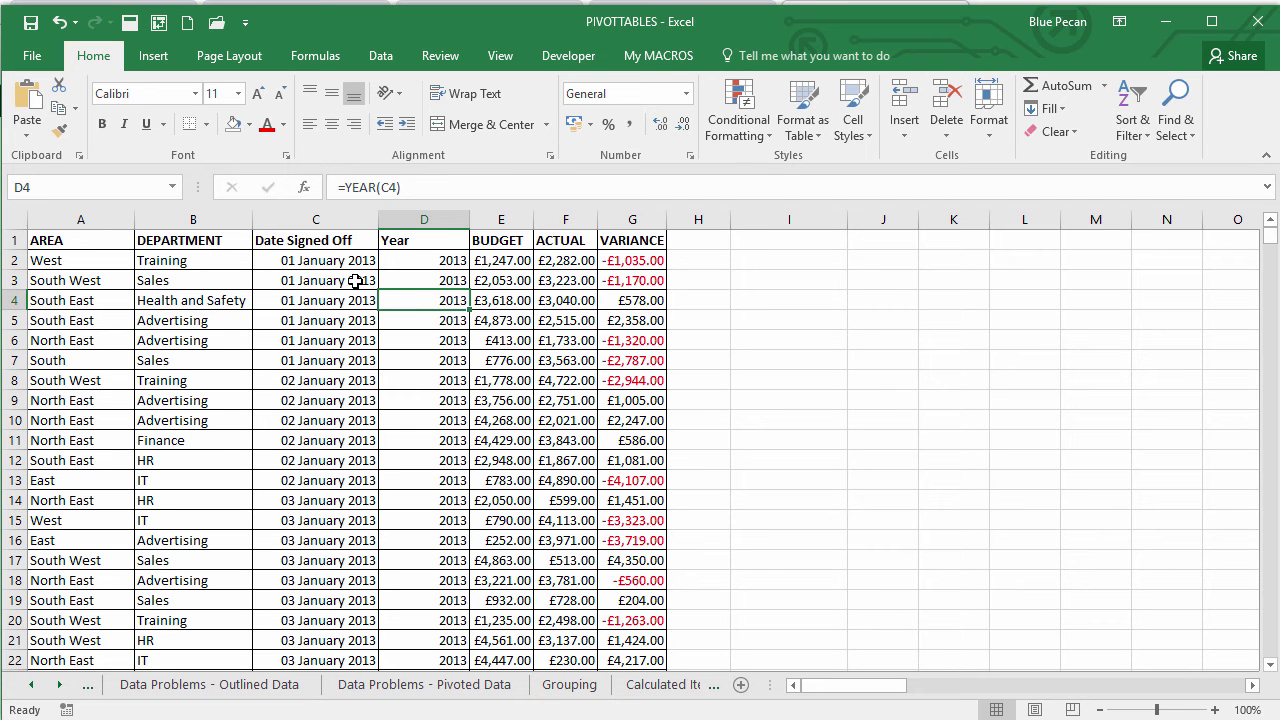
Step: Convert the data range A1:G15841 into a table with a header row
{"action": "key", "text": "alt+t"}
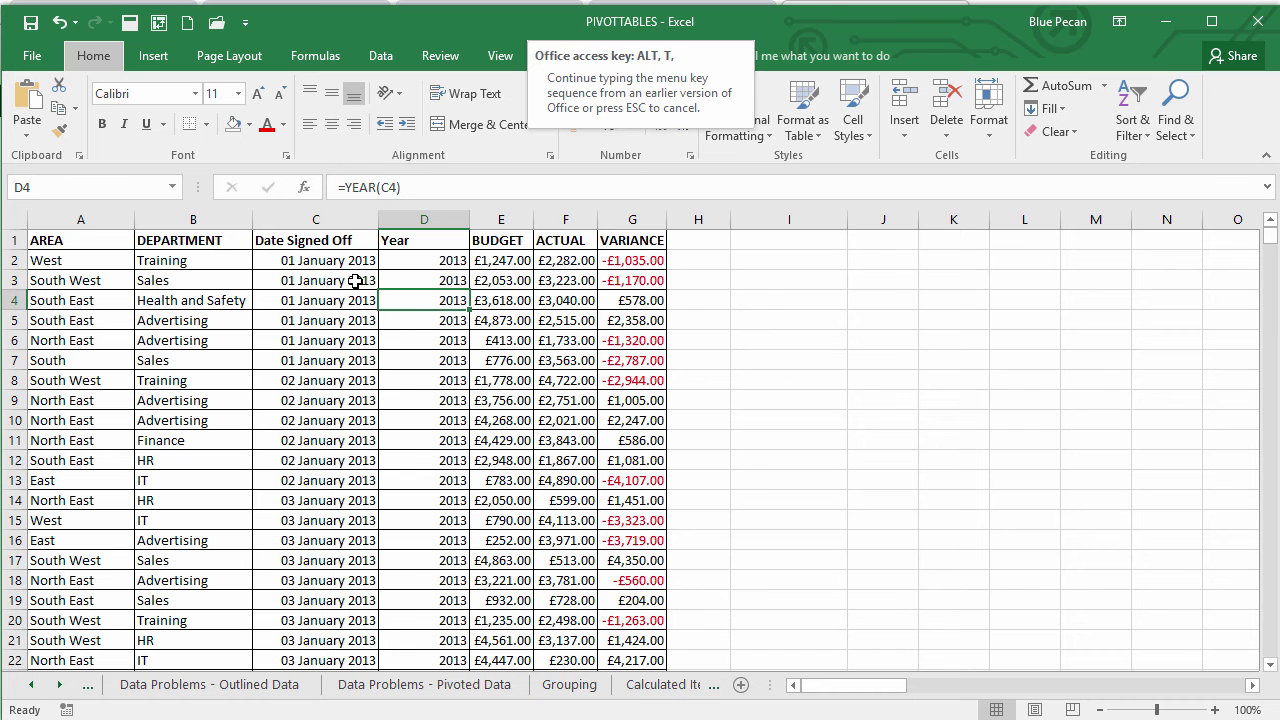
{"action": "key", "text": "Escape"}
{"action": "left_click", "coordinate": [403, 331]}
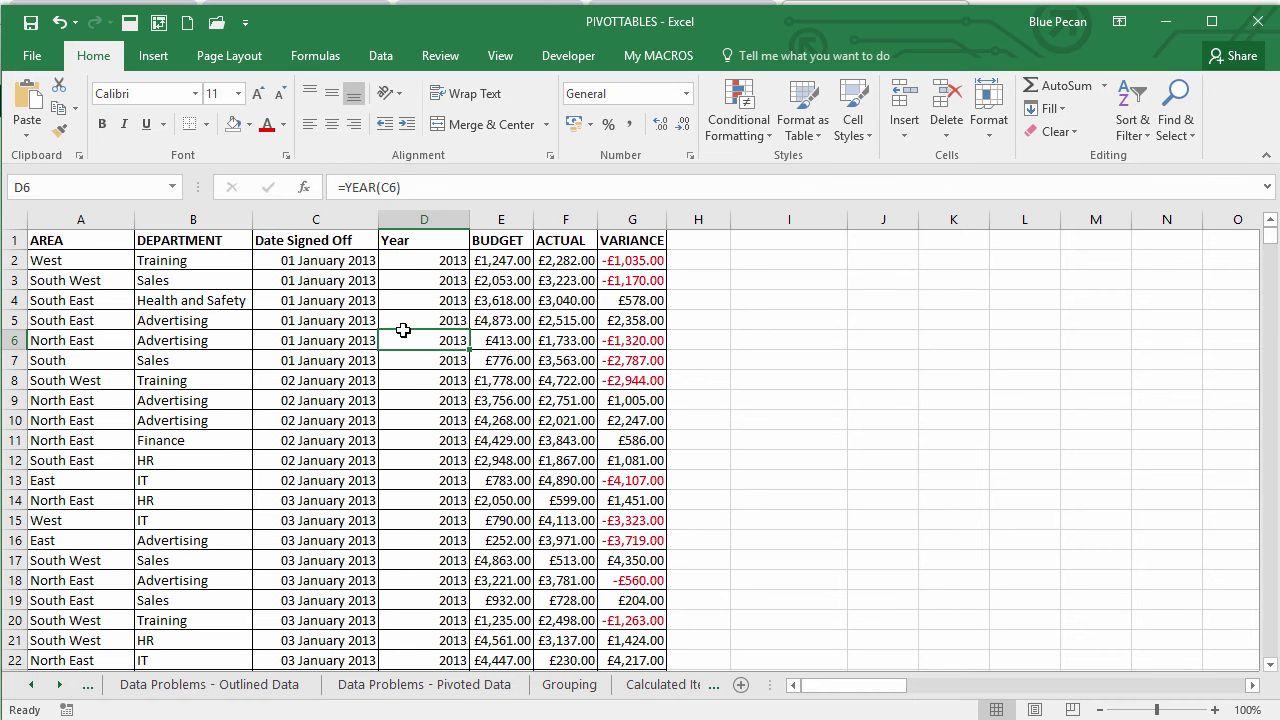
{"action": "key", "text": "ctrl+t"}
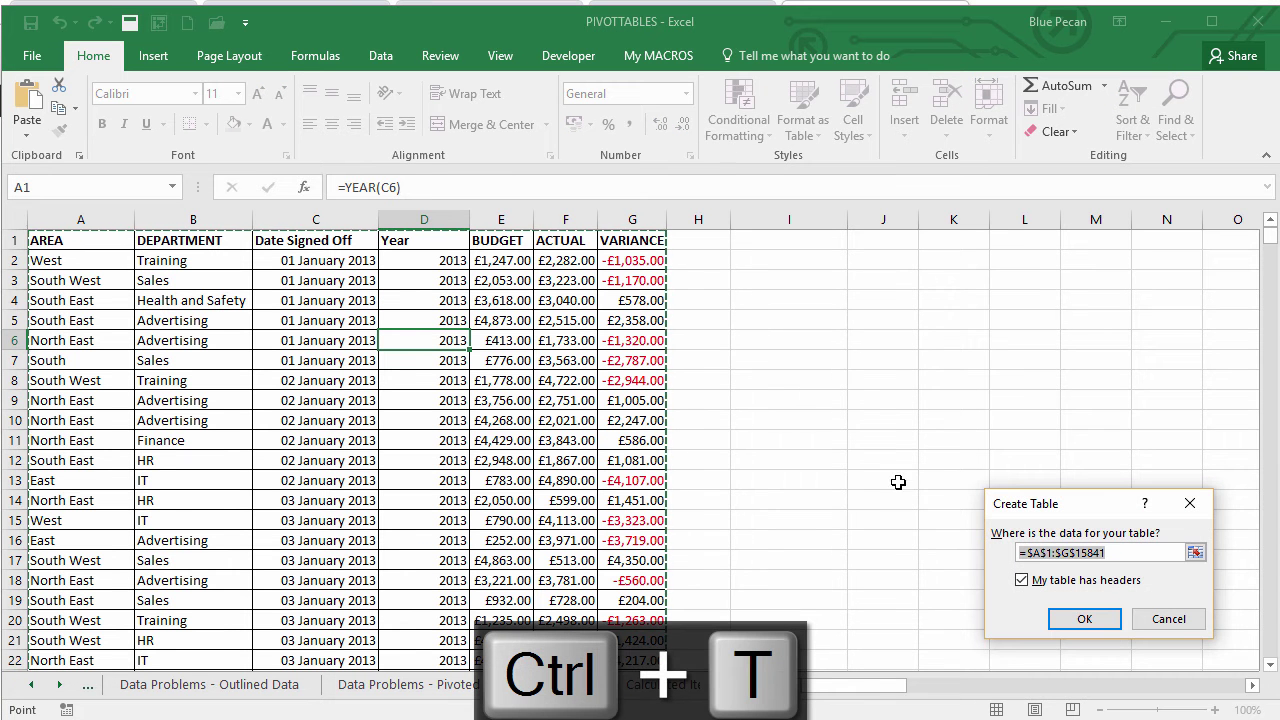
{"action": "left_click_drag", "start_coordinate": [1003, 510], "coordinate": [522, 355]}
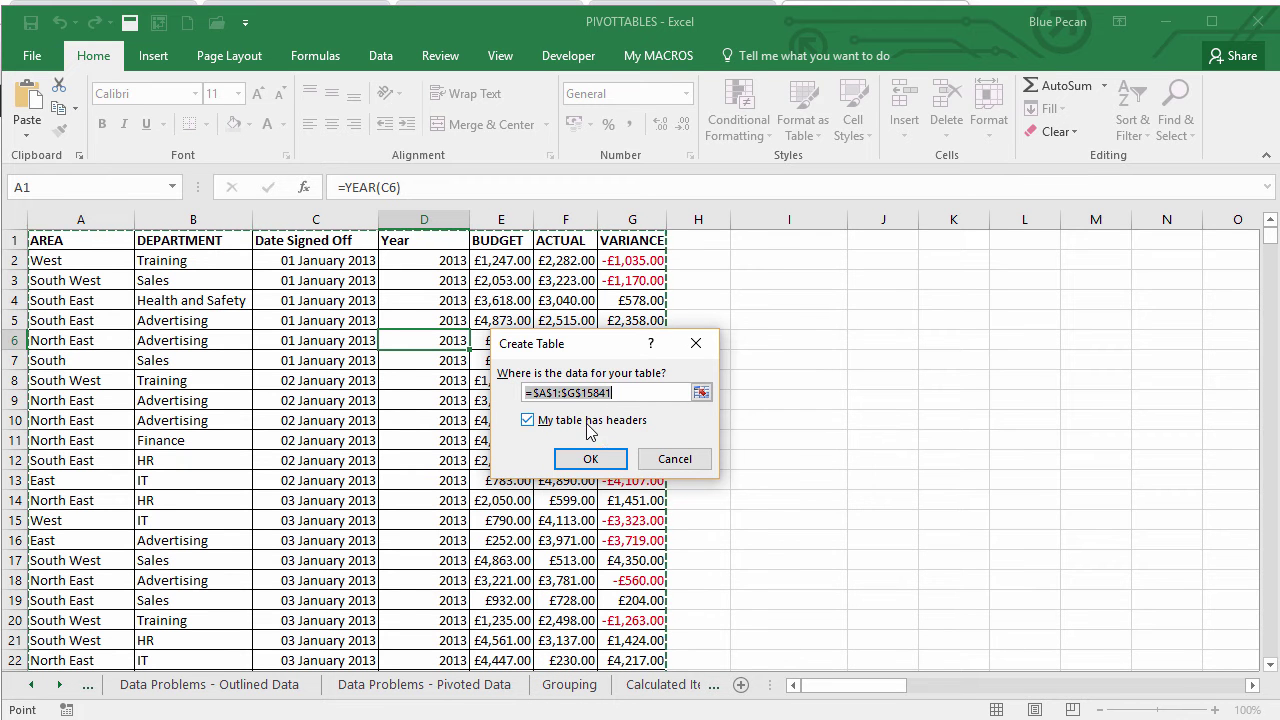
{"action": "left_click", "coordinate": [585, 459]}
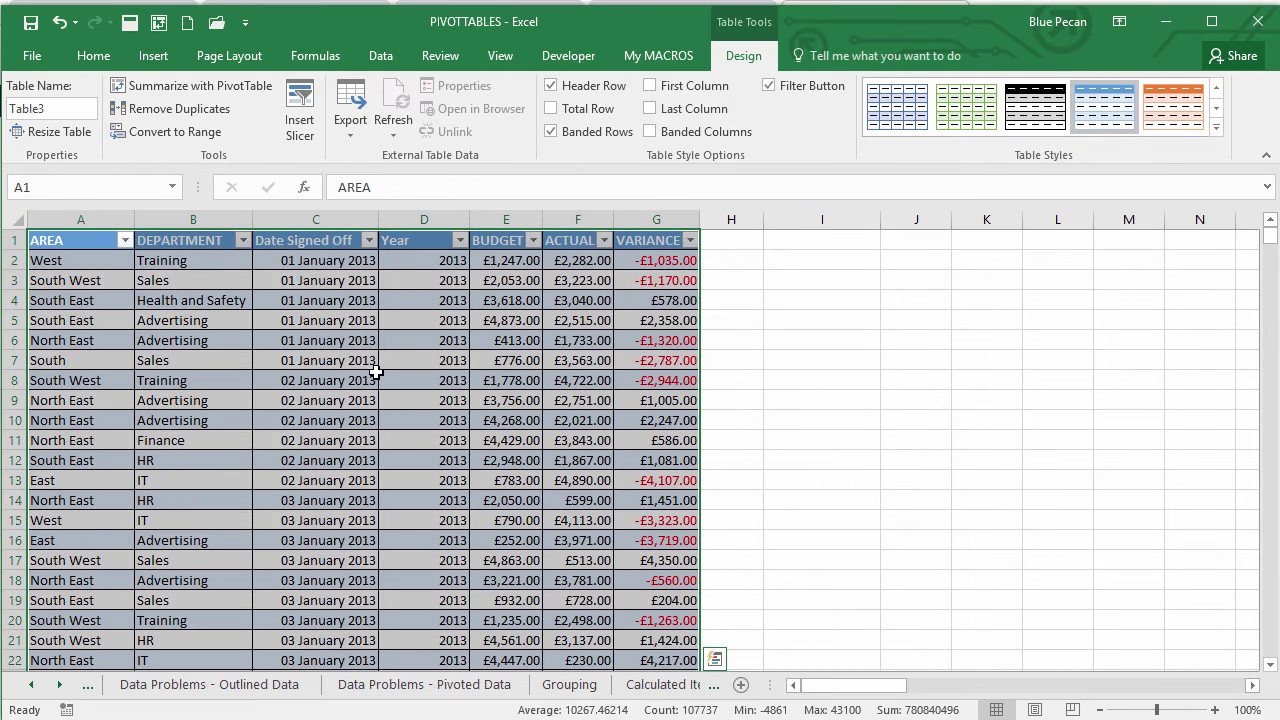
Step: Rename the table from Table3 to Budget_Data
{"action": "left_click", "coordinate": [54, 110]}
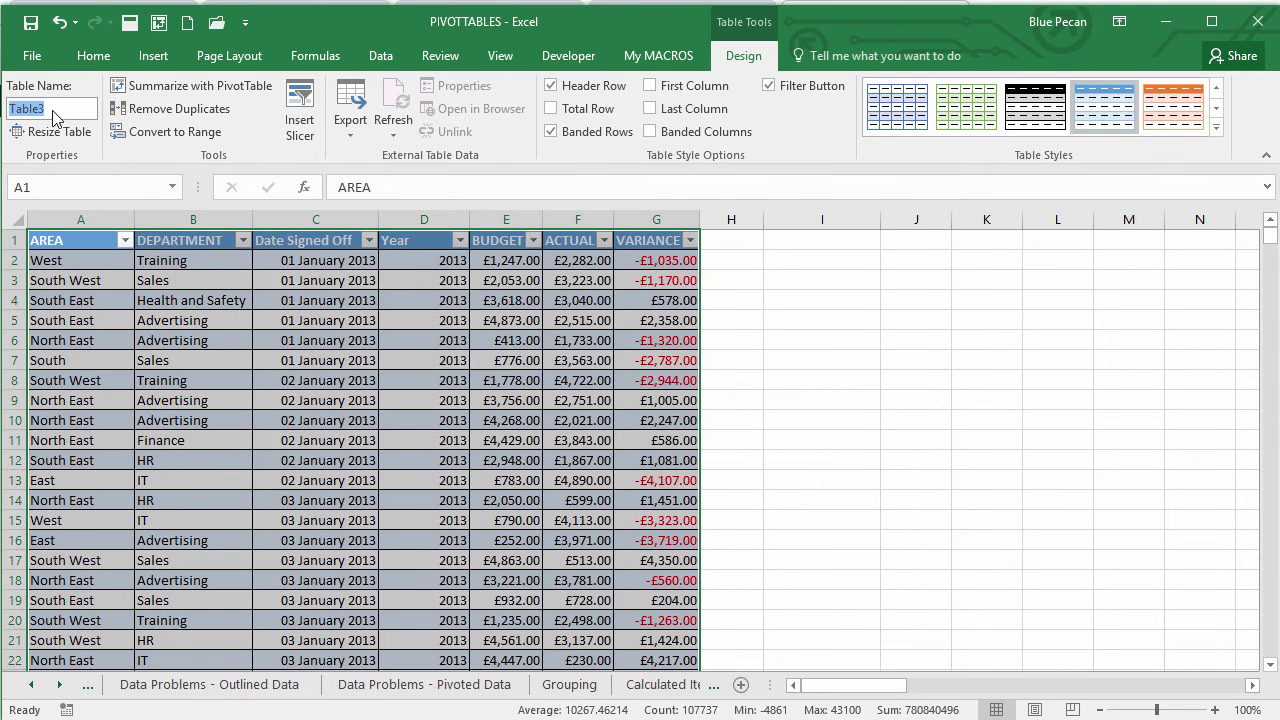
{"action": "type", "text": "Budget_Data"}
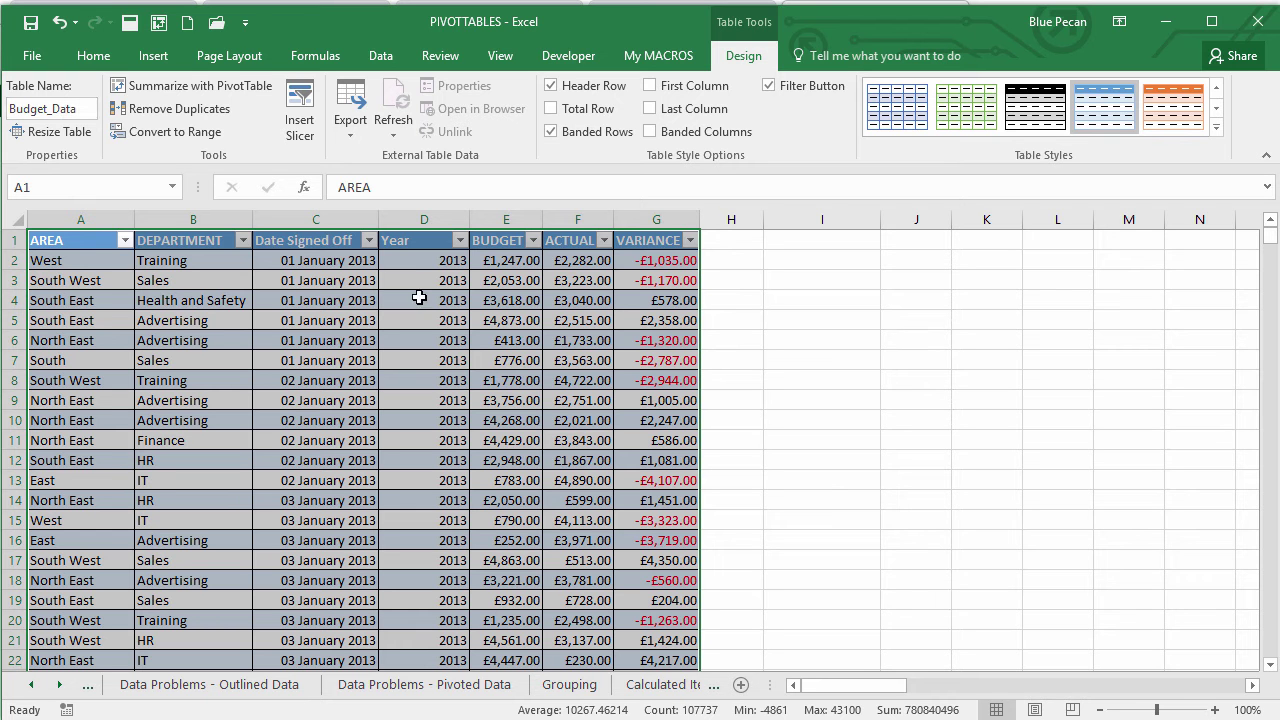
{"action": "left_click", "coordinate": [449, 280]}
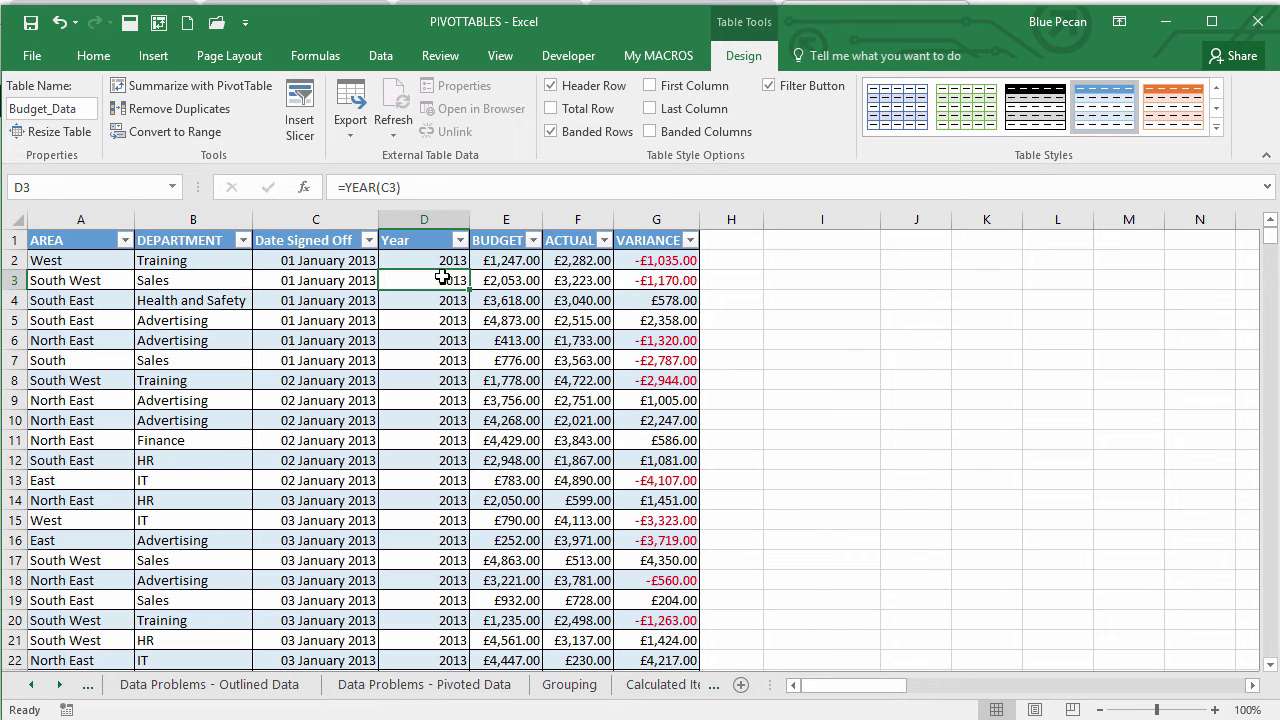
Step: Insert a PivotTable from Budget_Data at cell I1 of this sheet, added to the Data Model
{"action": "left_click", "coordinate": [143, 60]}
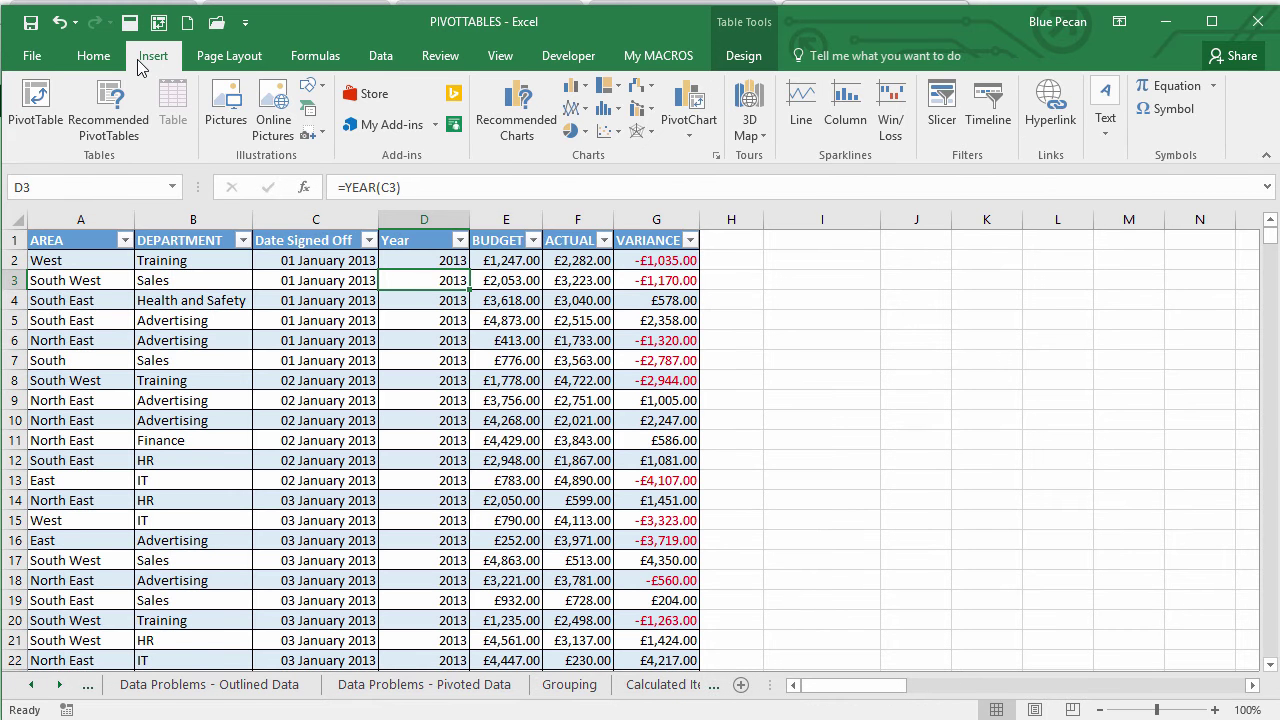
{"action": "left_click", "coordinate": [40, 100]}
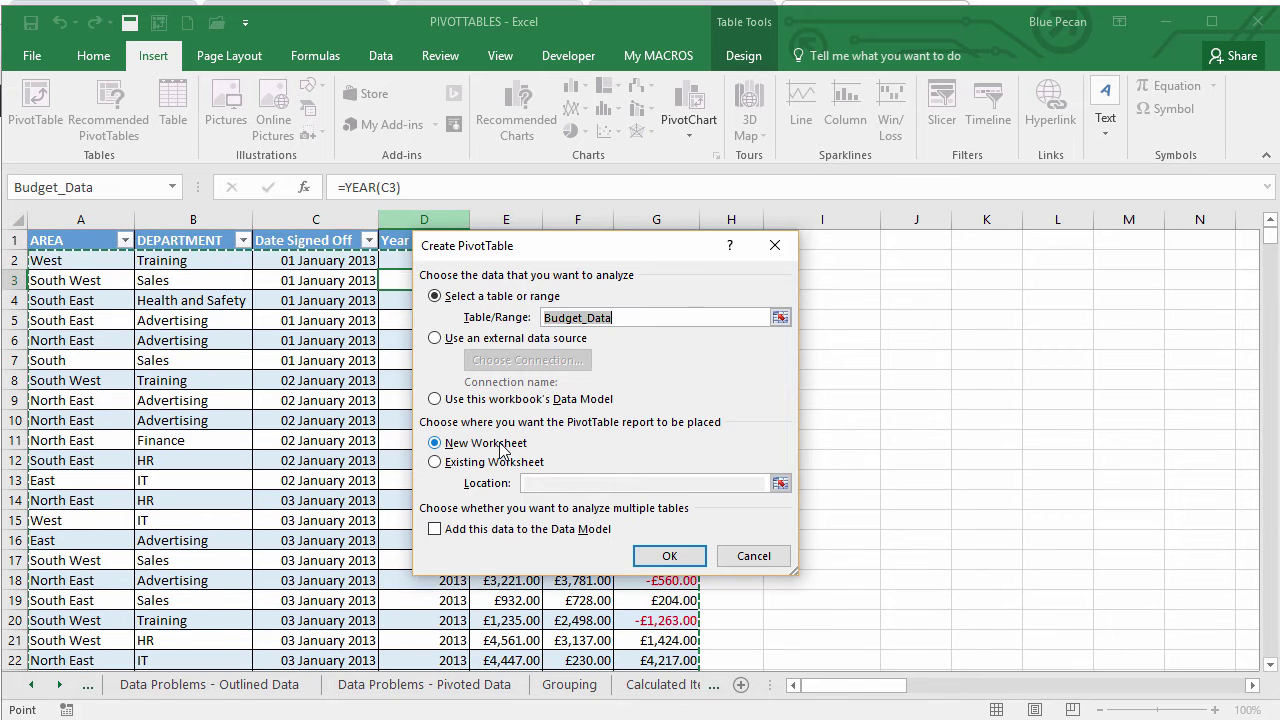
{"action": "left_click_drag", "start_coordinate": [518, 254], "coordinate": [207, 262]}
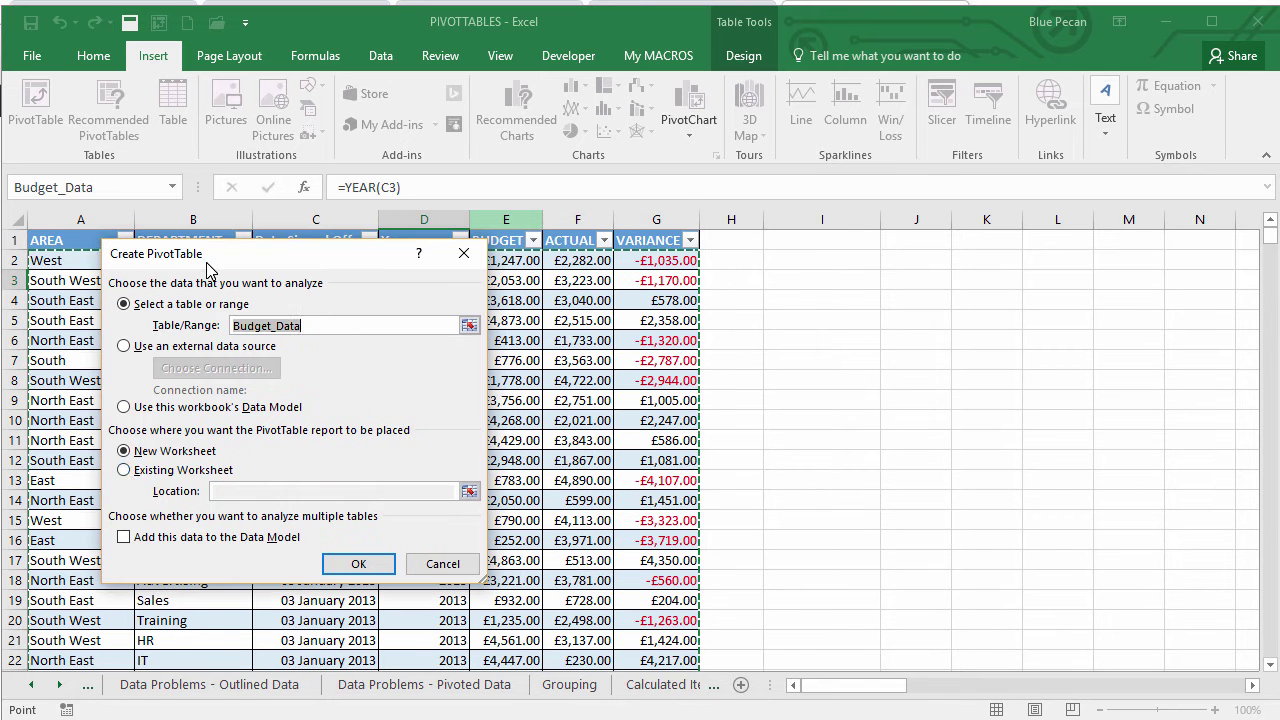
{"action": "left_click", "coordinate": [126, 471]}
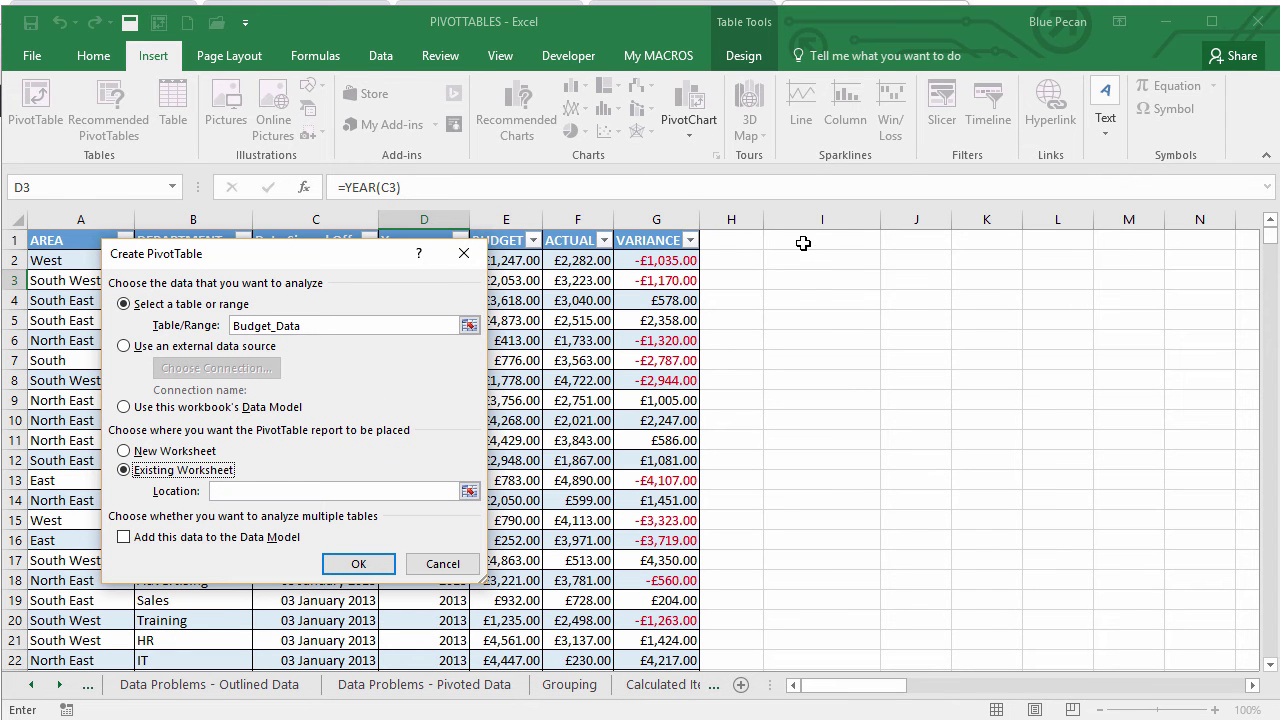
{"action": "left_click", "coordinate": [262, 491]}
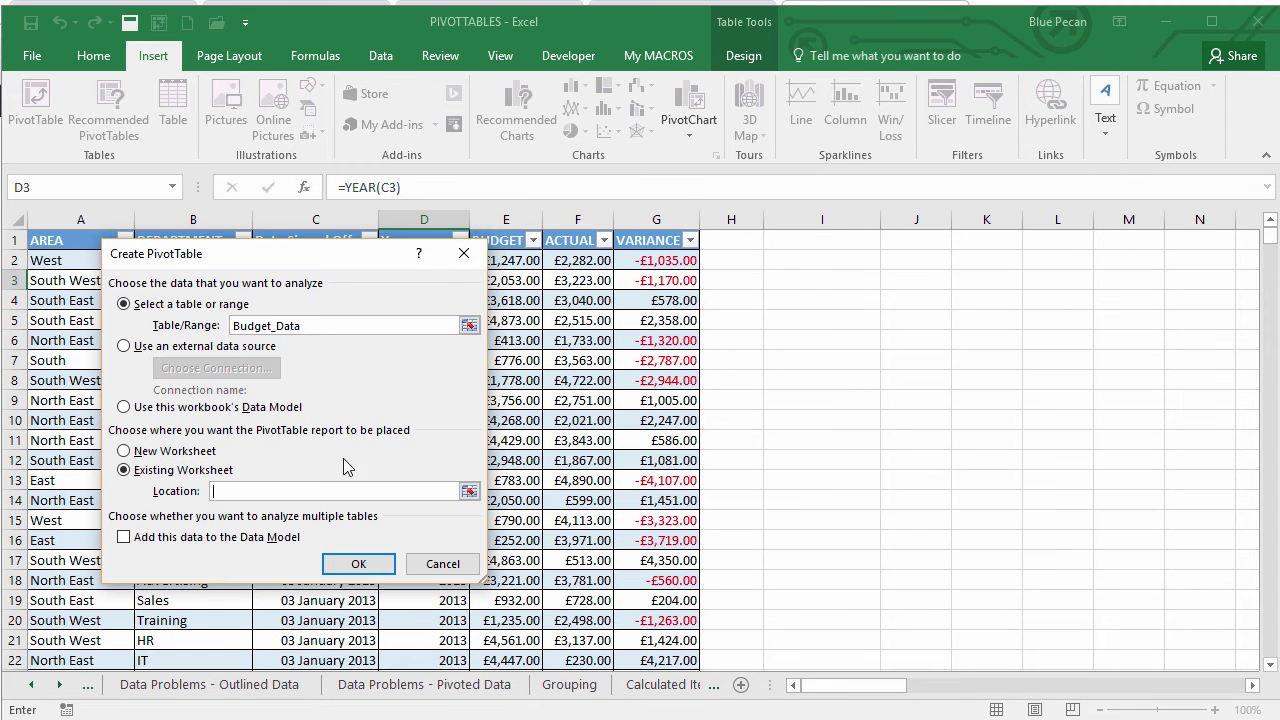
{"action": "left_click", "coordinate": [826, 247]}
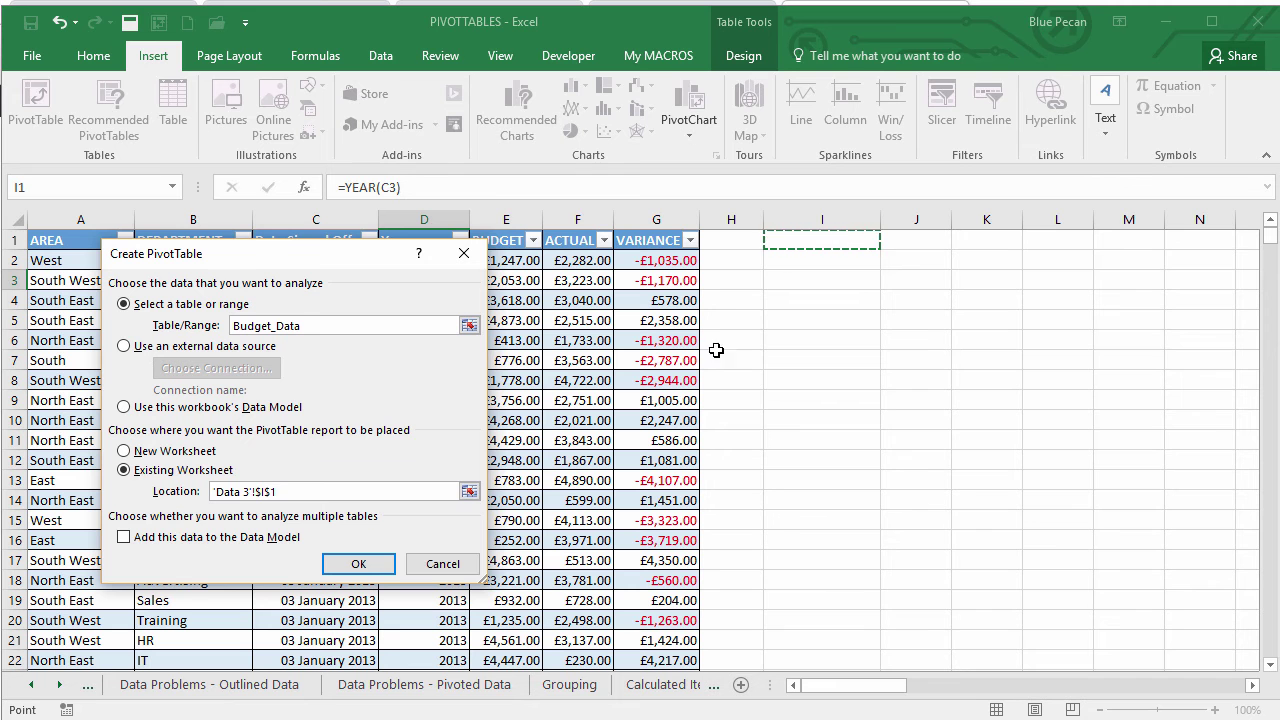
{"action": "left_click_drag", "start_coordinate": [240, 262], "coordinate": [256, 220]}
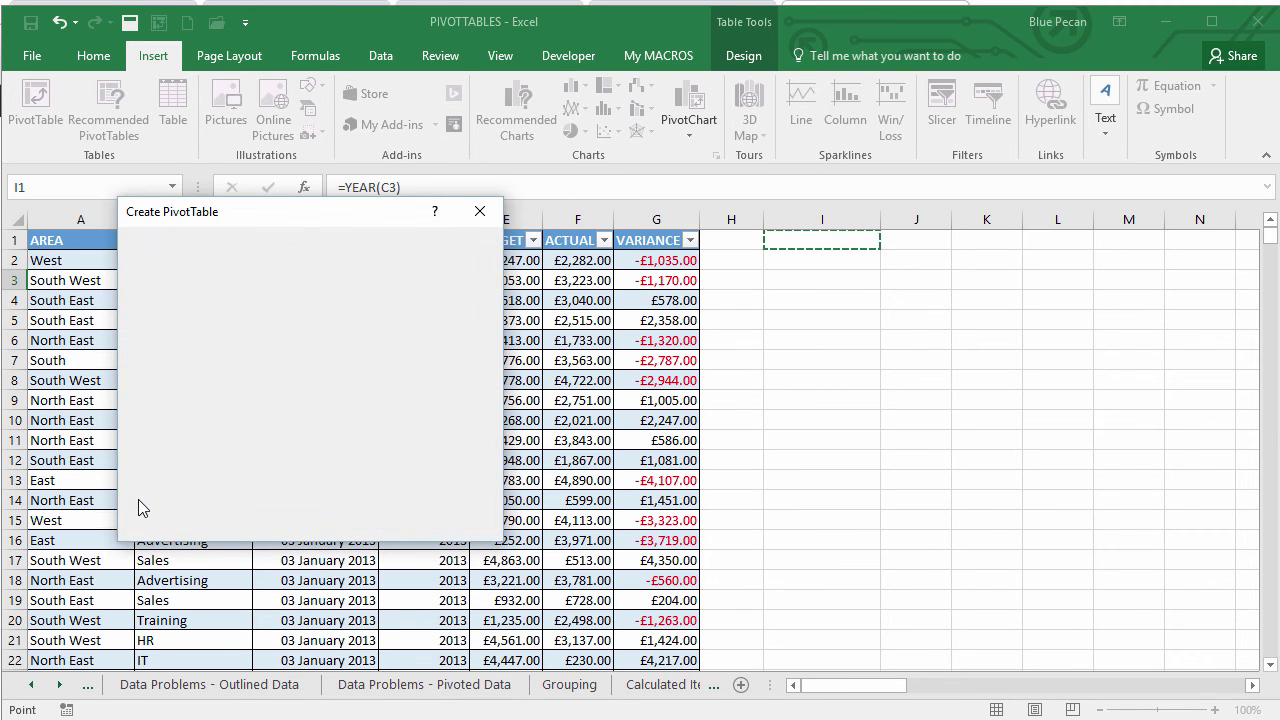
{"action": "left_click", "coordinate": [141, 497]}
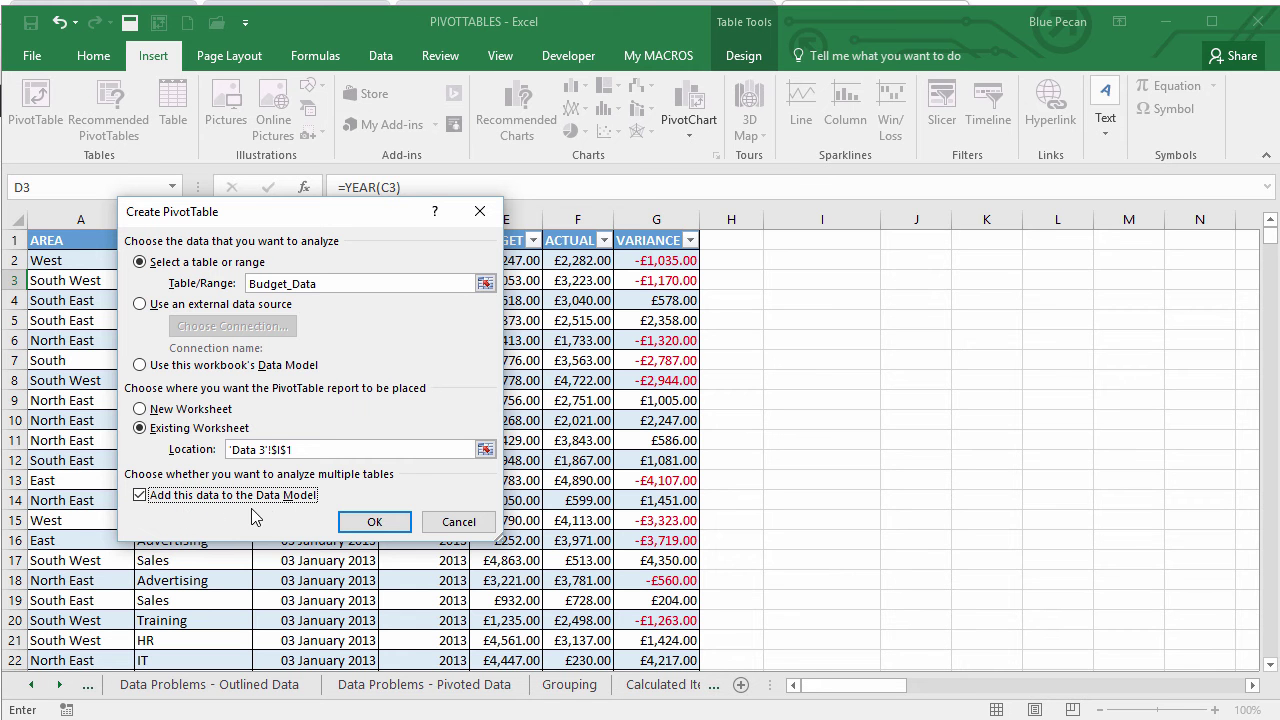
{"action": "left_click", "coordinate": [380, 523]}
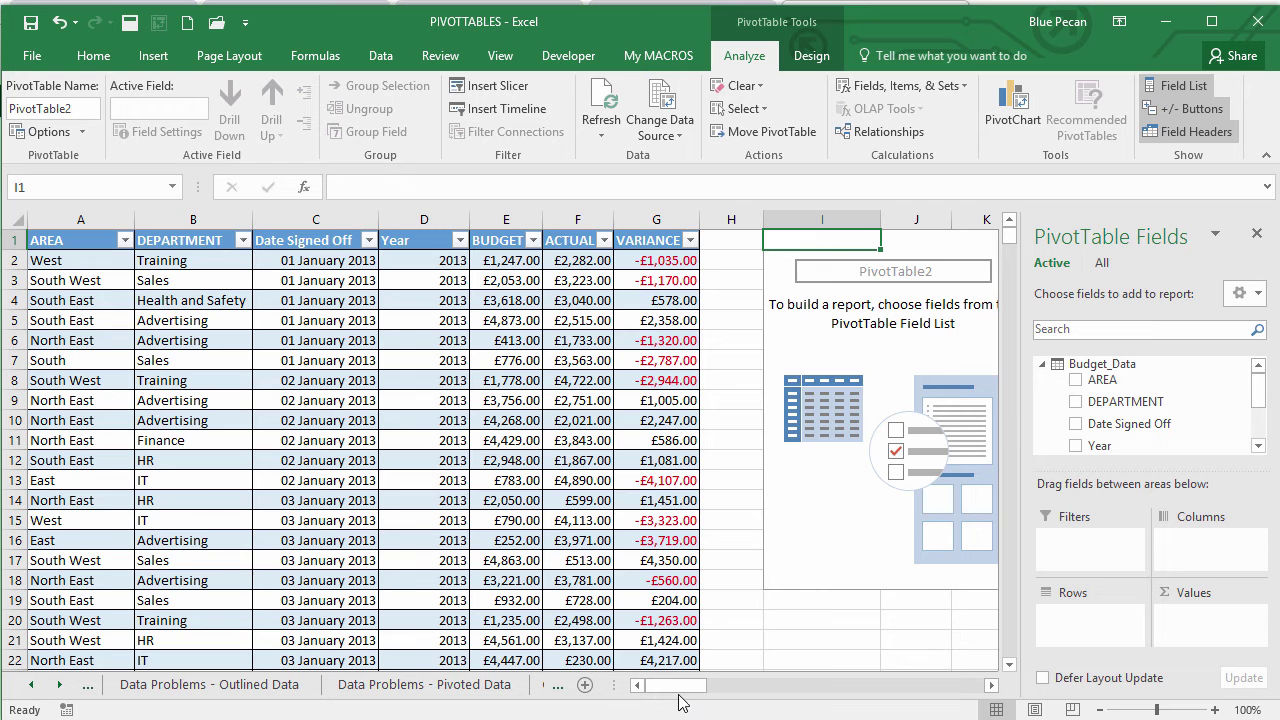
Step: Lay out the pivot with DEPARTMENT rows, Year columns, and summed BUDGET and VARIANCE values
{"action": "left_click_drag", "start_coordinate": [678, 694], "coordinate": [703, 692]}
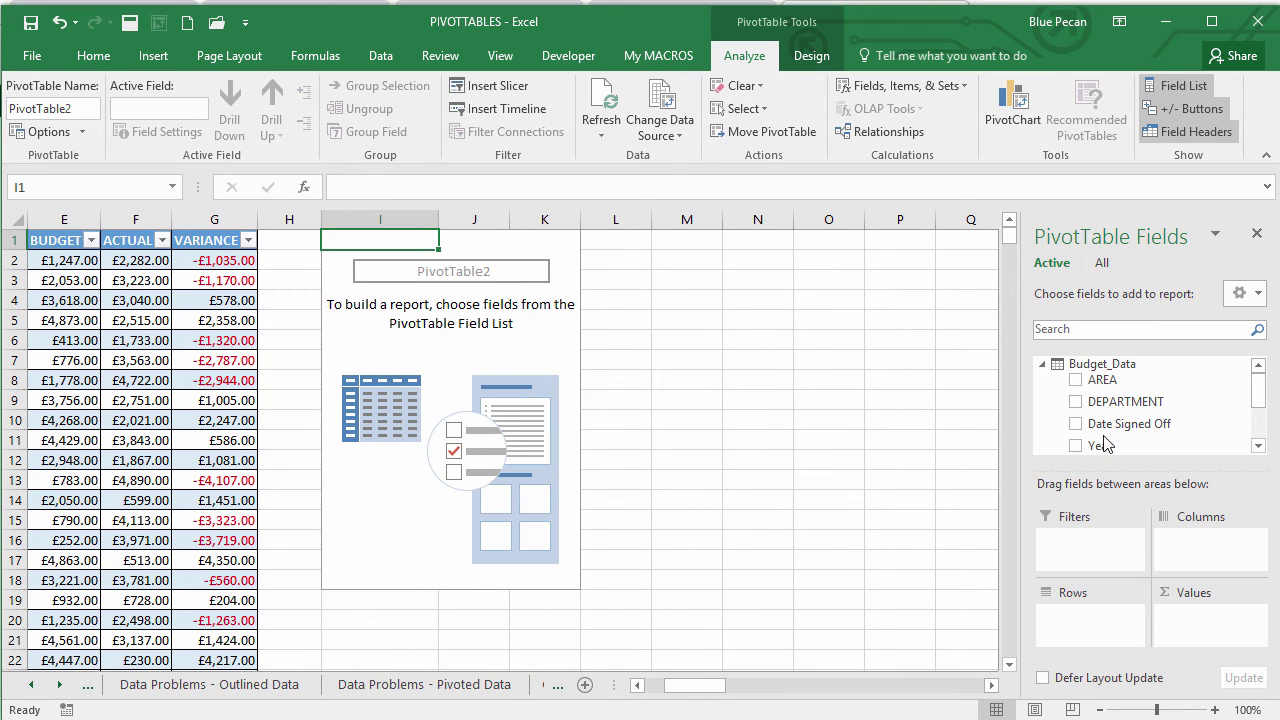
{"action": "mouse_move", "coordinate": [688, 688]}
{"action": "left_mouse_down"}
{"action": "mouse_move", "coordinate": [670, 690]}
{"action": "mouse_move", "coordinate": [690, 692]}
{"action": "left_mouse_up"}
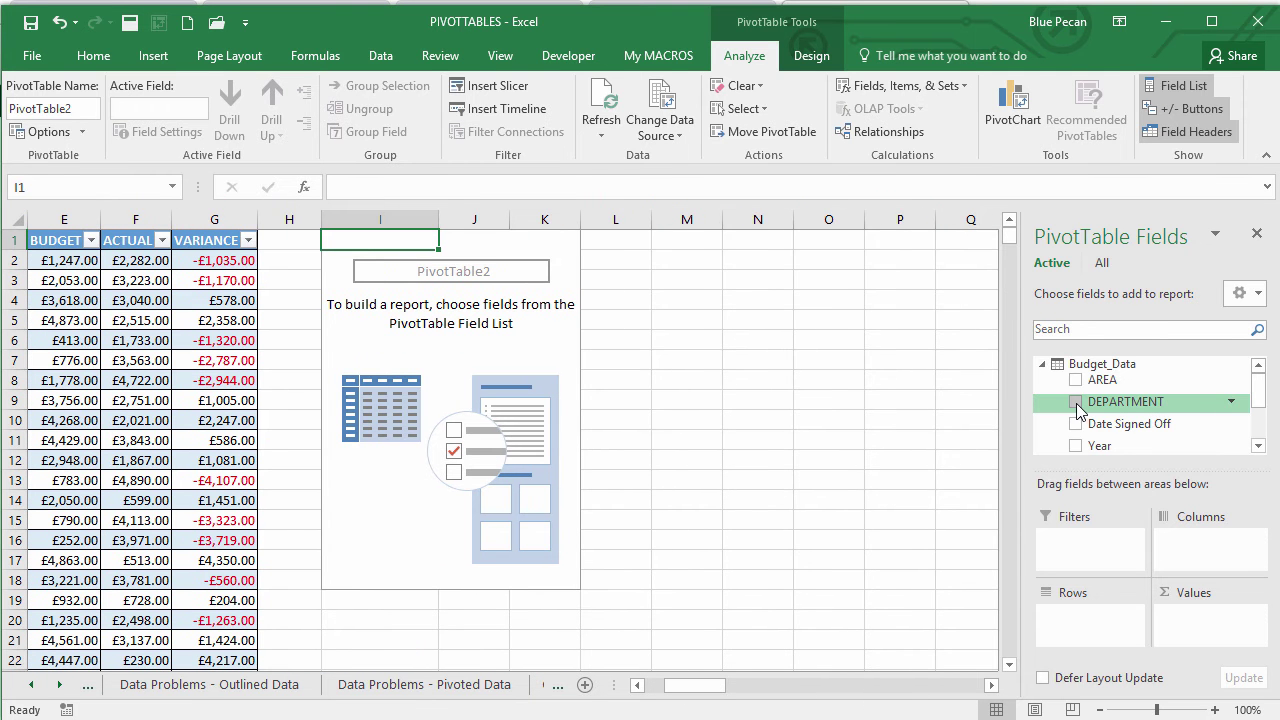
{"action": "left_click", "coordinate": [1076, 403]}
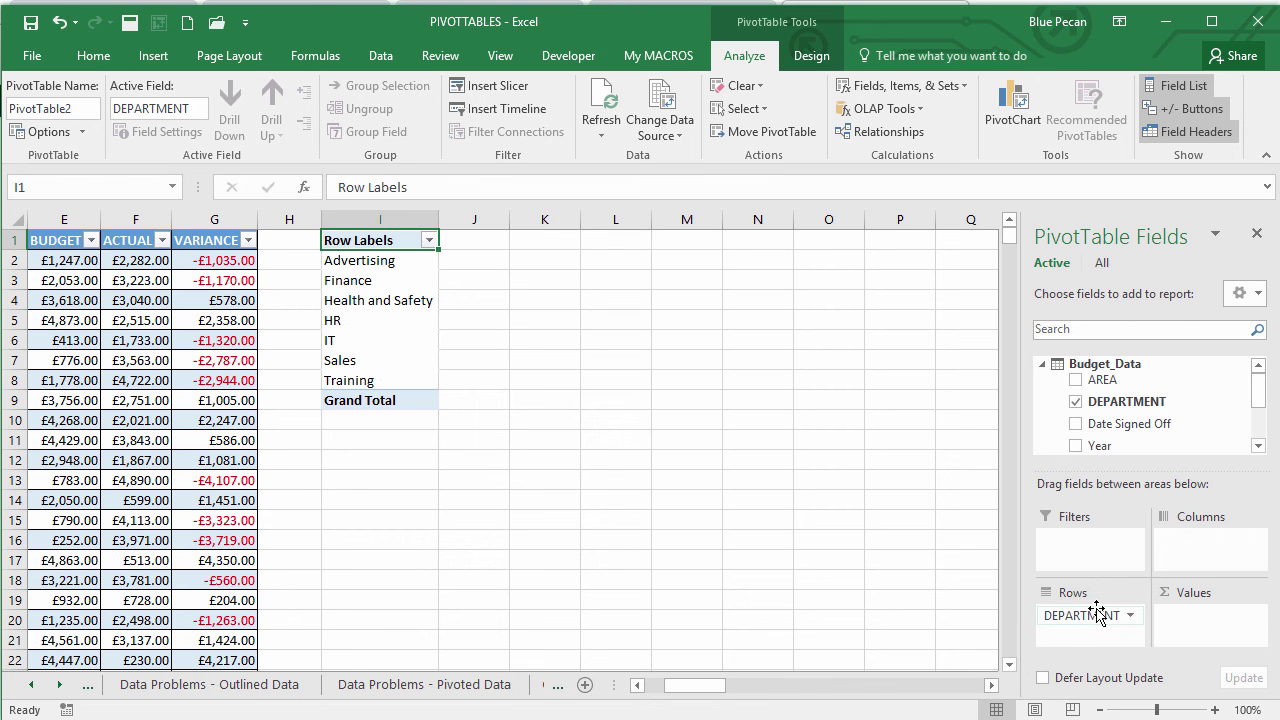
{"action": "left_click_drag", "start_coordinate": [1262, 390], "coordinate": [1263, 415]}
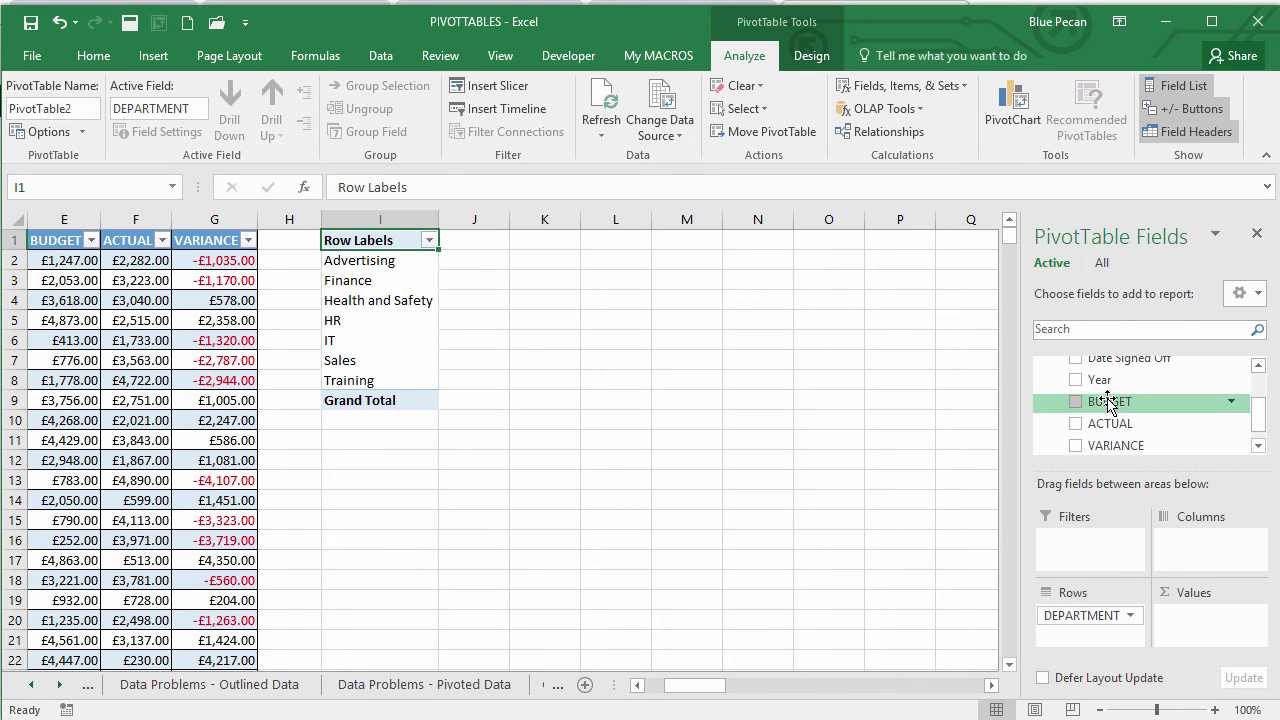
{"action": "left_click_drag", "start_coordinate": [1107, 402], "coordinate": [1175, 624]}
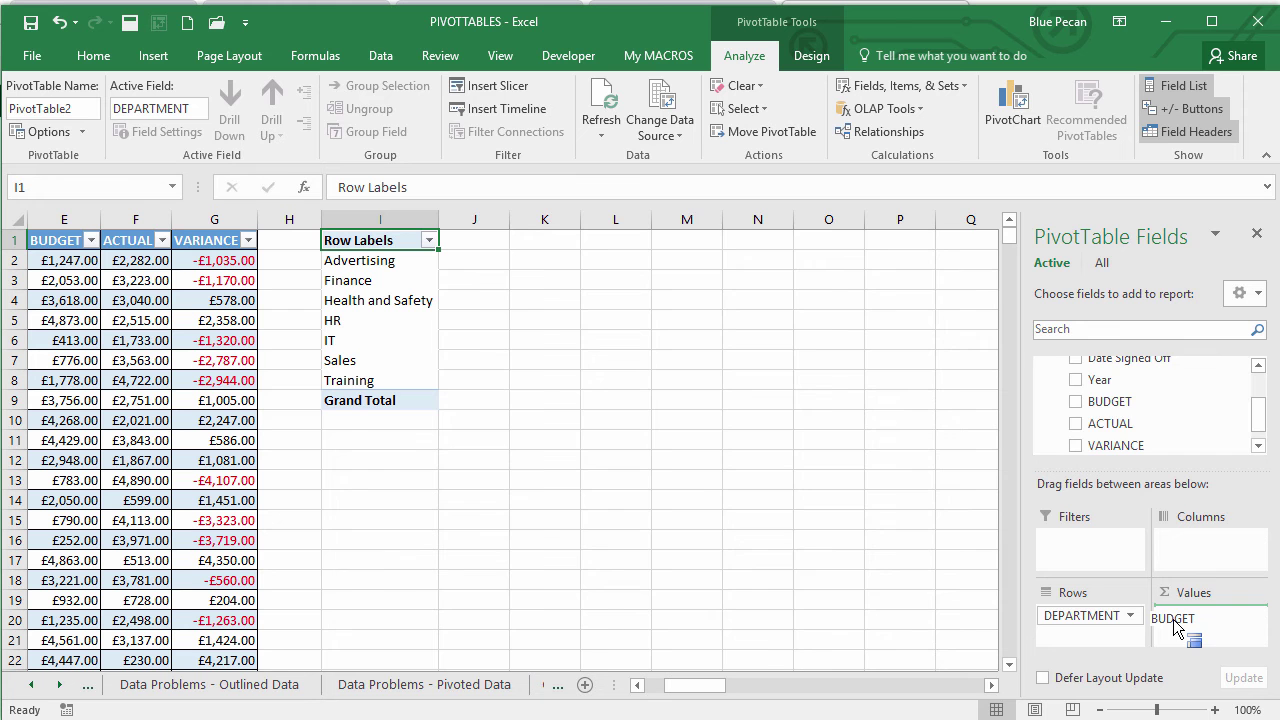
{"action": "left_click_drag", "start_coordinate": [1175, 627], "coordinate": [1175, 622]}
{"action": "left_click_drag", "start_coordinate": [1115, 445], "coordinate": [1185, 648]}
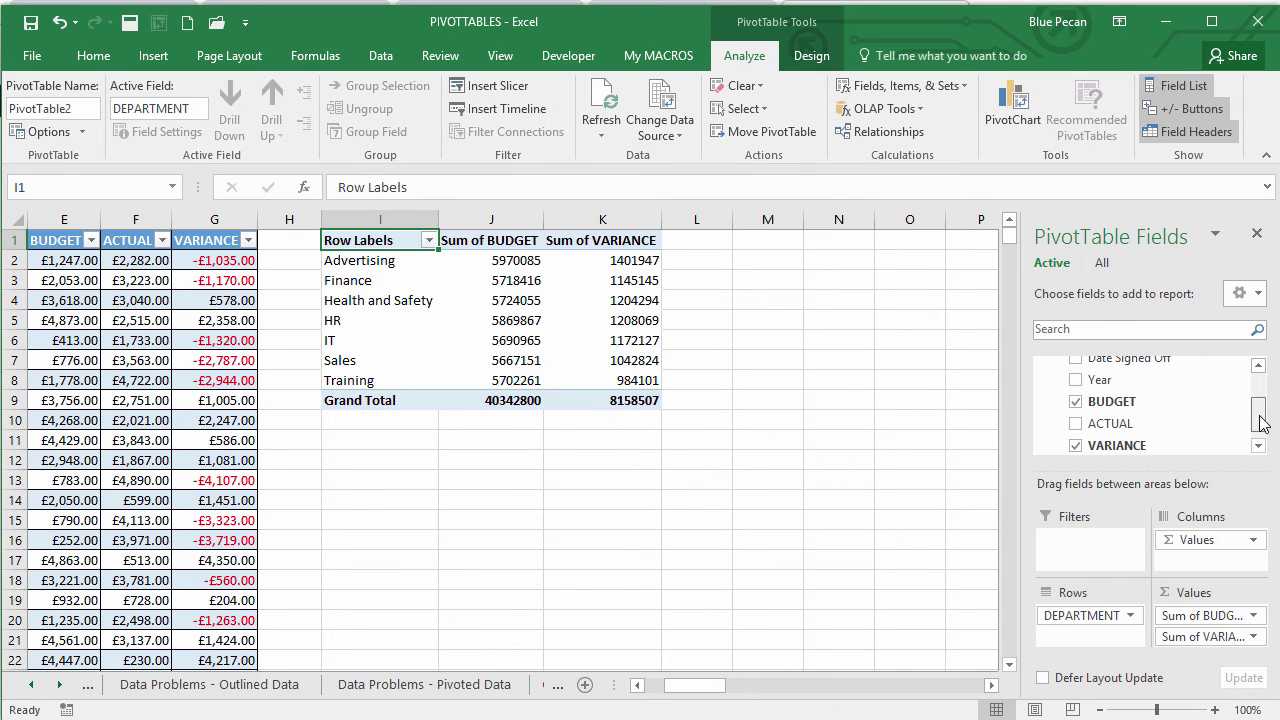
{"action": "left_click_drag", "start_coordinate": [1260, 423], "coordinate": [1266, 397]}
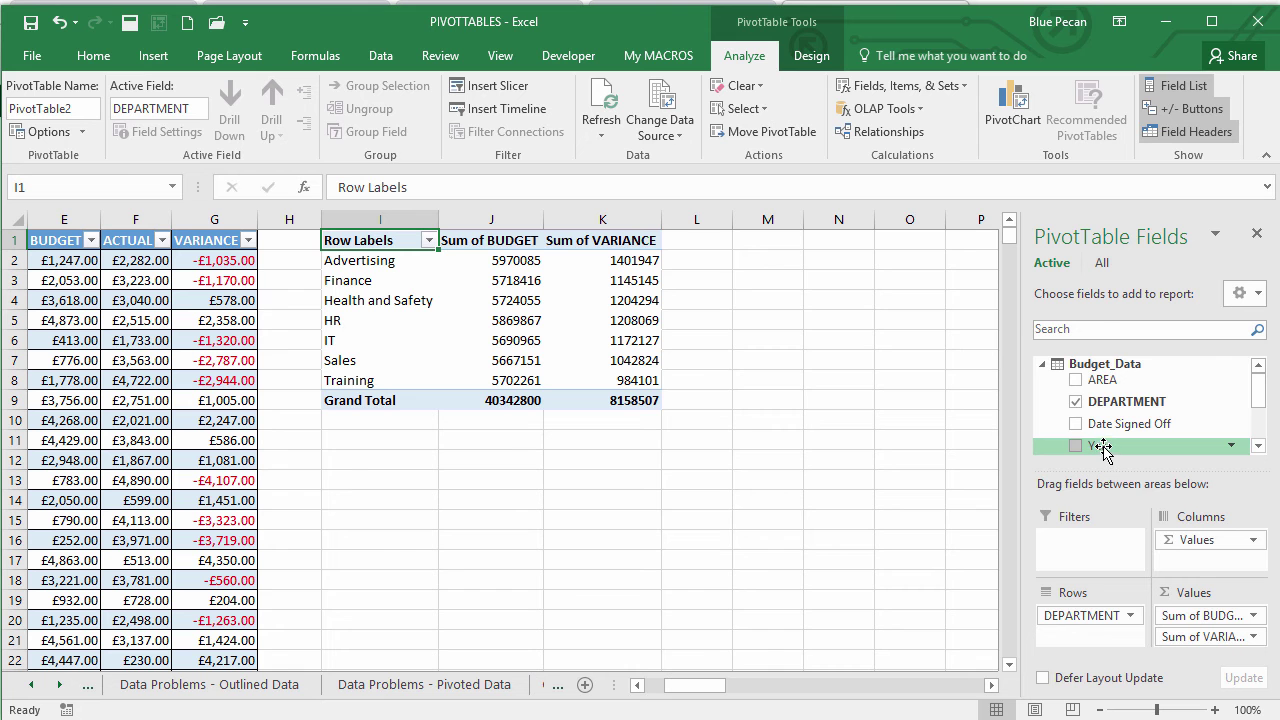
{"action": "left_click_drag", "start_coordinate": [1103, 448], "coordinate": [1172, 536]}
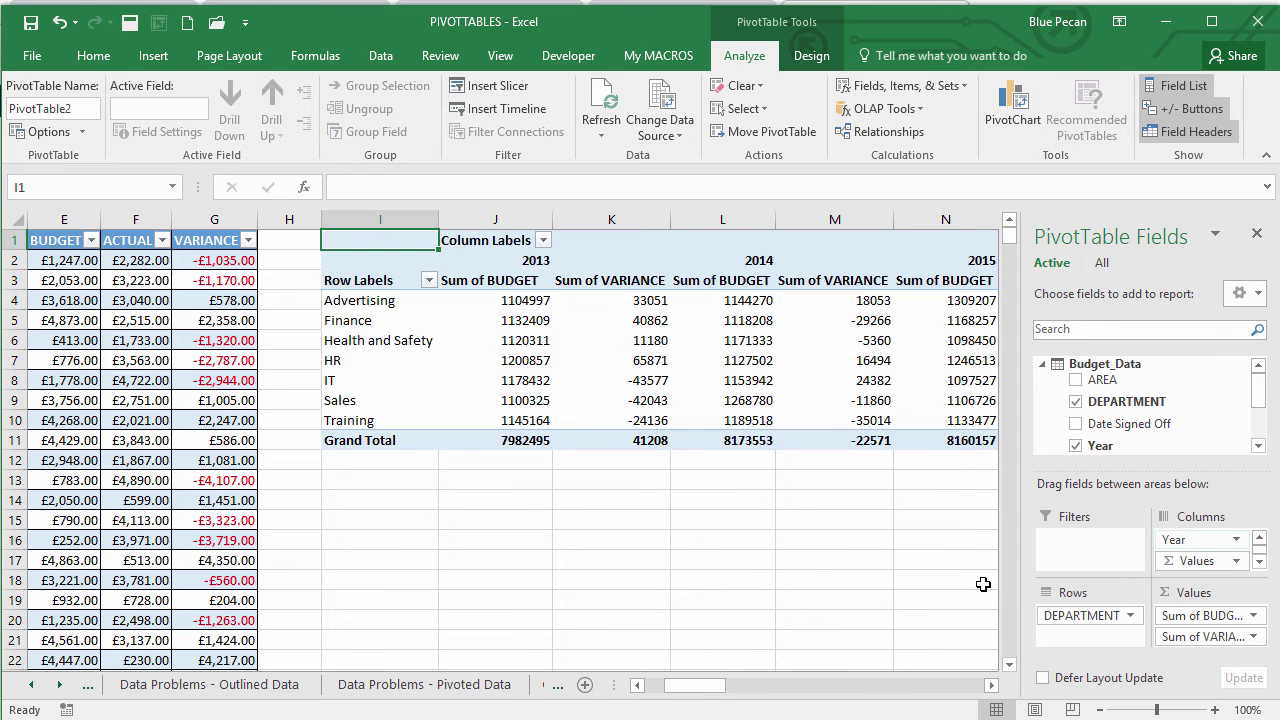
{"action": "mouse_move", "coordinate": [716, 688]}
{"action": "left_mouse_down"}
{"action": "mouse_move", "coordinate": [738, 688]}
{"action": "mouse_move", "coordinate": [726, 689]}
{"action": "left_mouse_up"}
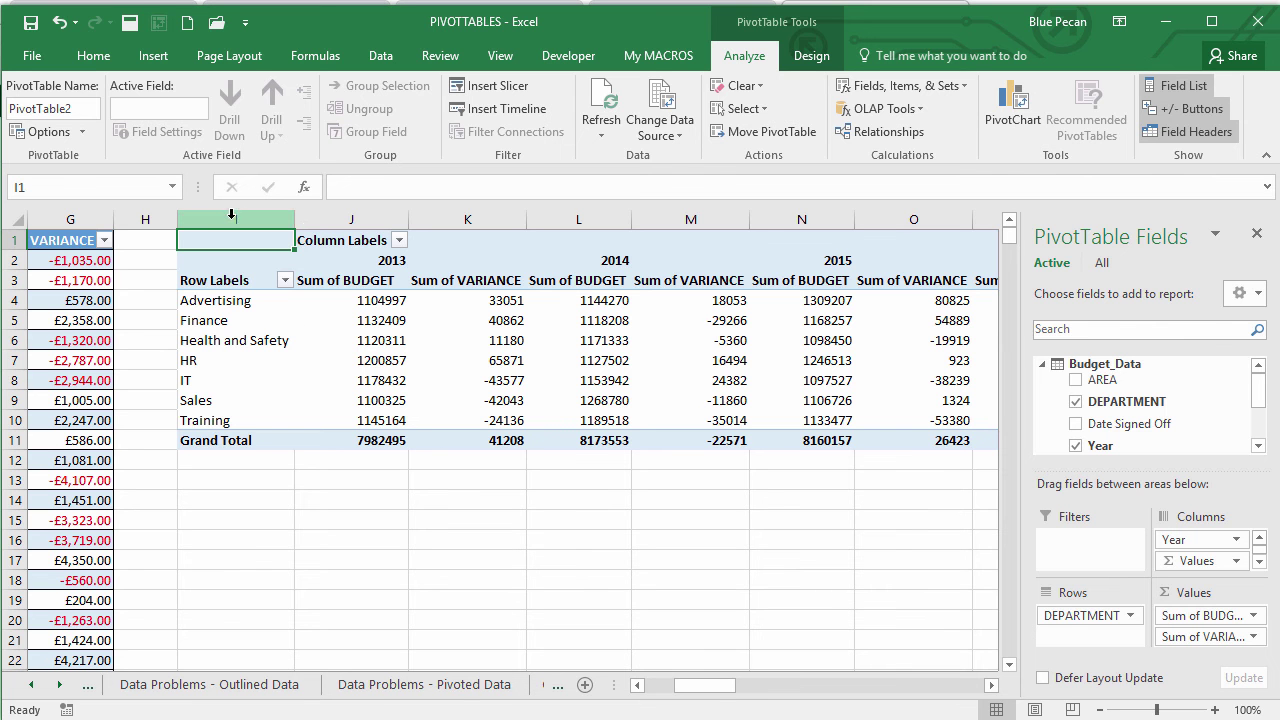
Step: Rename the Sum of BUDGET and Sum of VARIANCE headers to BUDGET and VARIANCE
{"action": "left_click", "coordinate": [372, 281]}
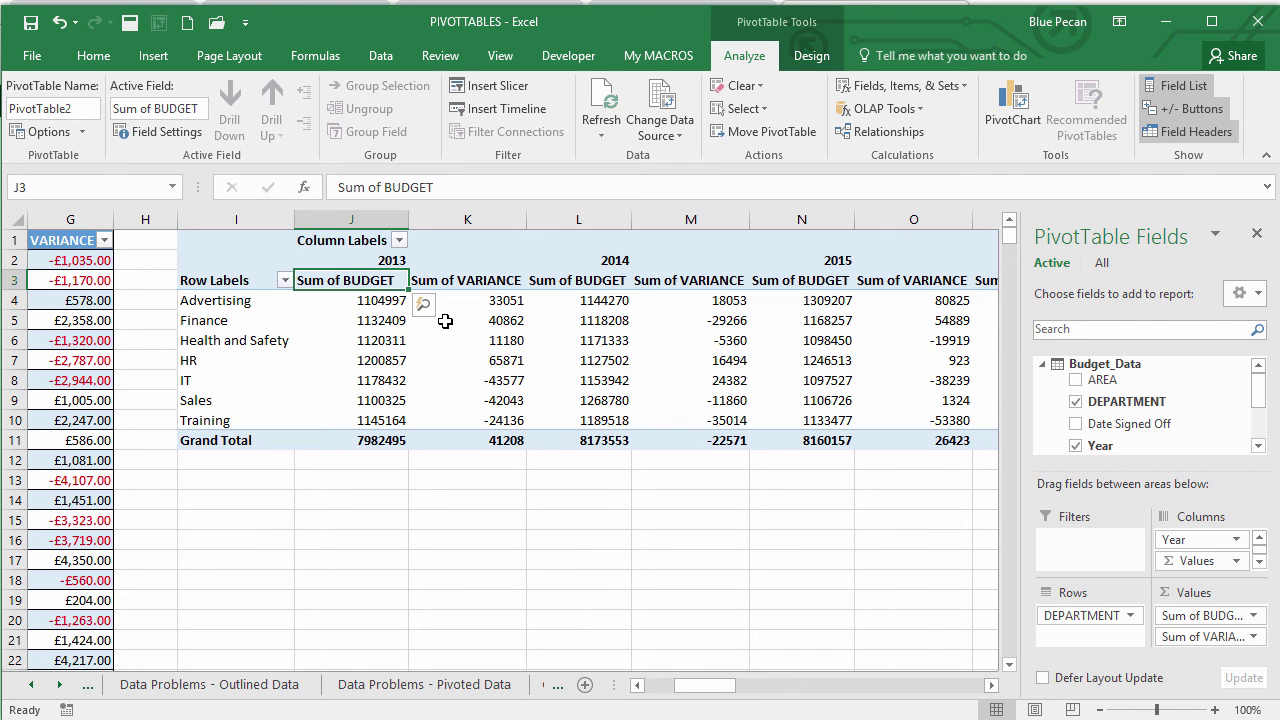
{"action": "mouse_move", "coordinate": [445, 320]}
{"action": "type", "text": "BU"}
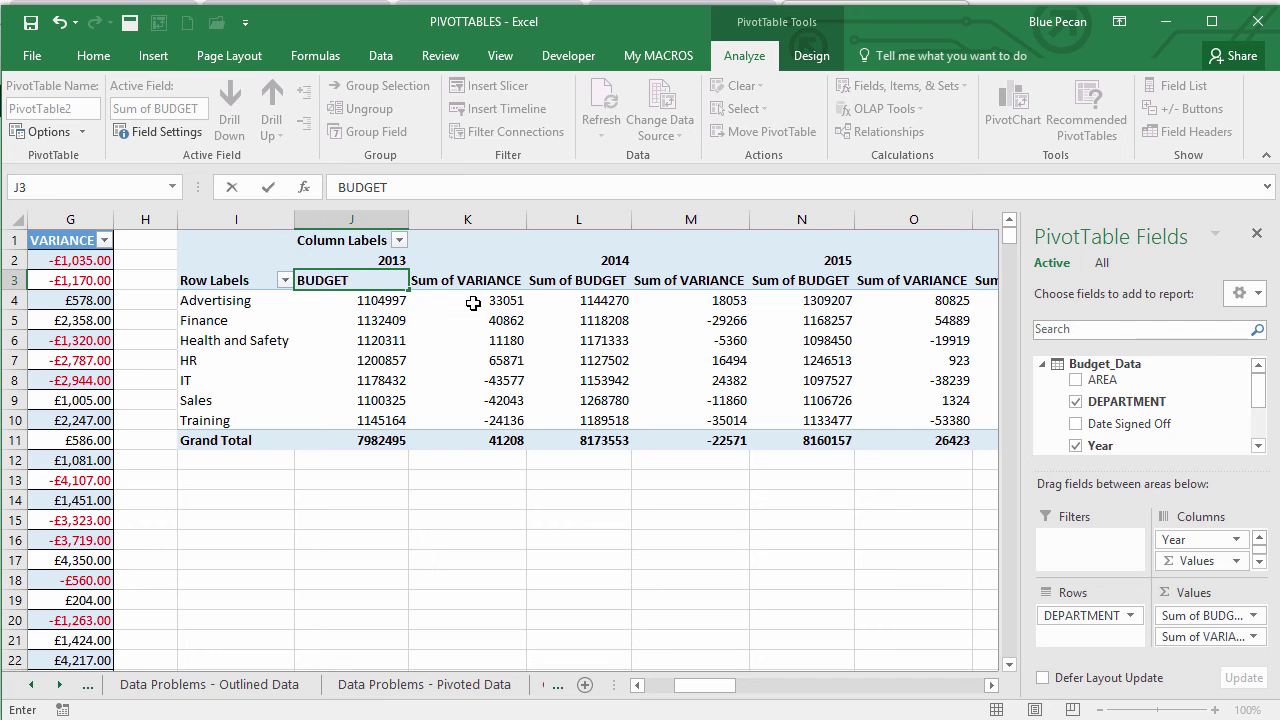
{"action": "left_click", "coordinate": [486, 336]}
{"action": "left_click", "coordinate": [484, 281]}
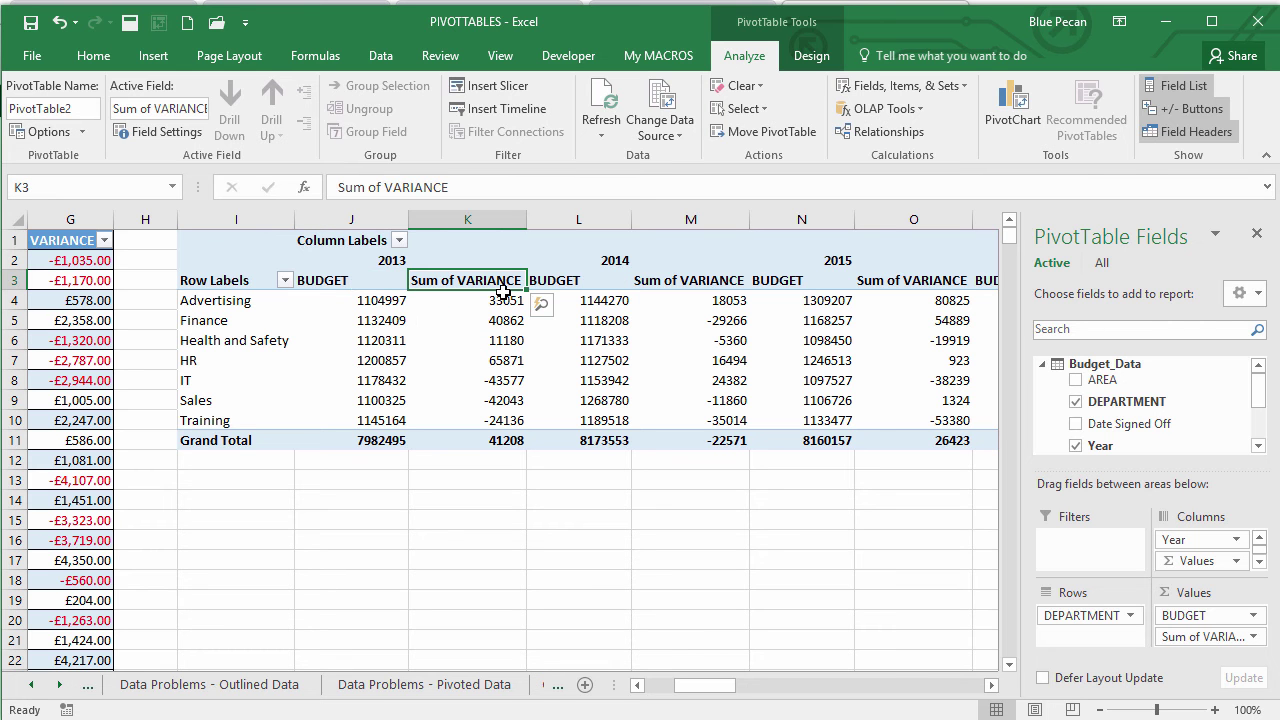
{"action": "type", "text": "V"}
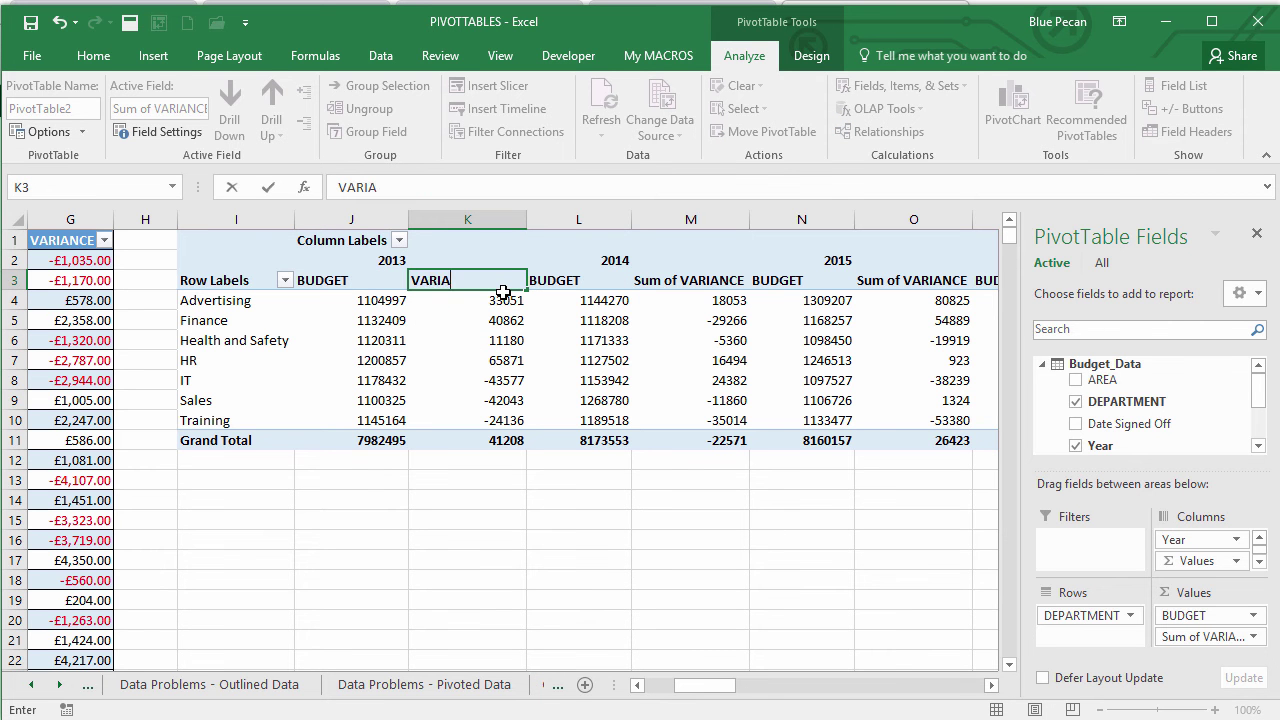
{"action": "left_click", "coordinate": [495, 360]}
Step: AutoFit the pivot table columns so every year and both total columns fit on screen
{"action": "left_click_drag", "start_coordinate": [268, 216], "coordinate": [869, 219]}
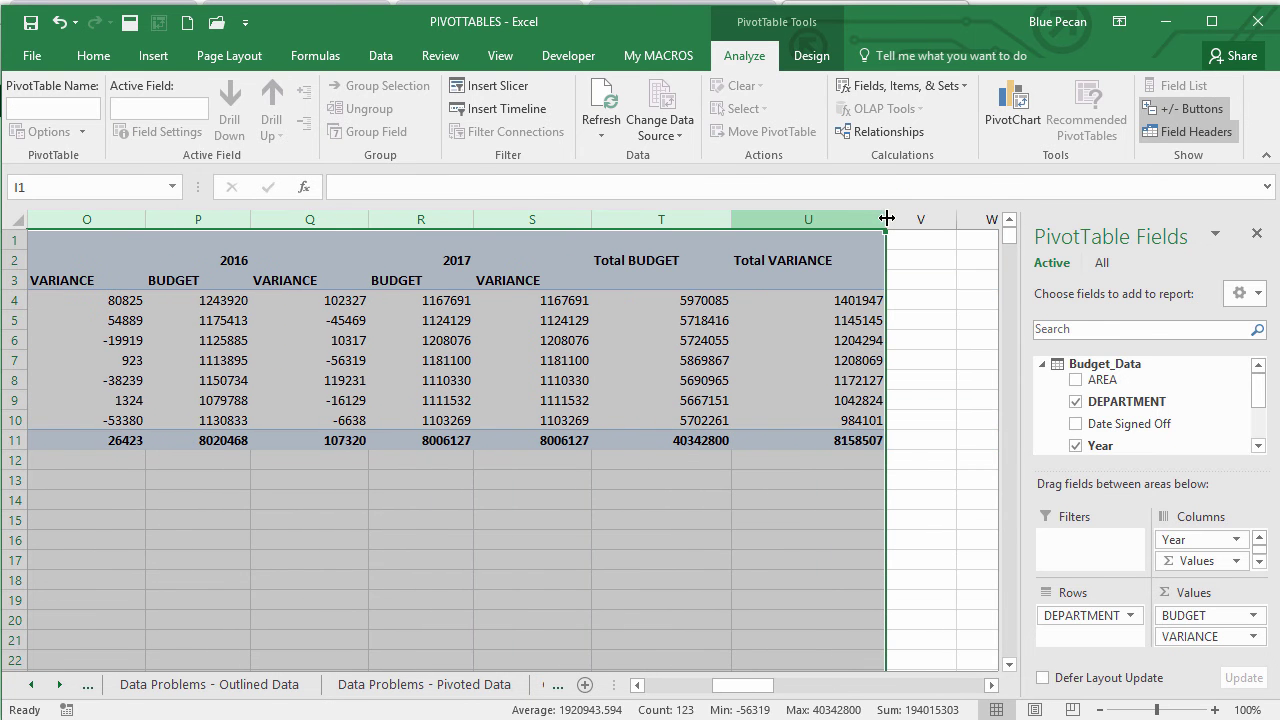
{"action": "double_click", "coordinate": [886, 218]}
{"action": "mouse_move", "coordinate": [742, 688]}
{"action": "left_mouse_down"}
{"action": "mouse_move", "coordinate": [706, 686]}
{"action": "mouse_move", "coordinate": [718, 686]}
{"action": "left_mouse_up"}
{"action": "left_click", "coordinate": [737, 587]}
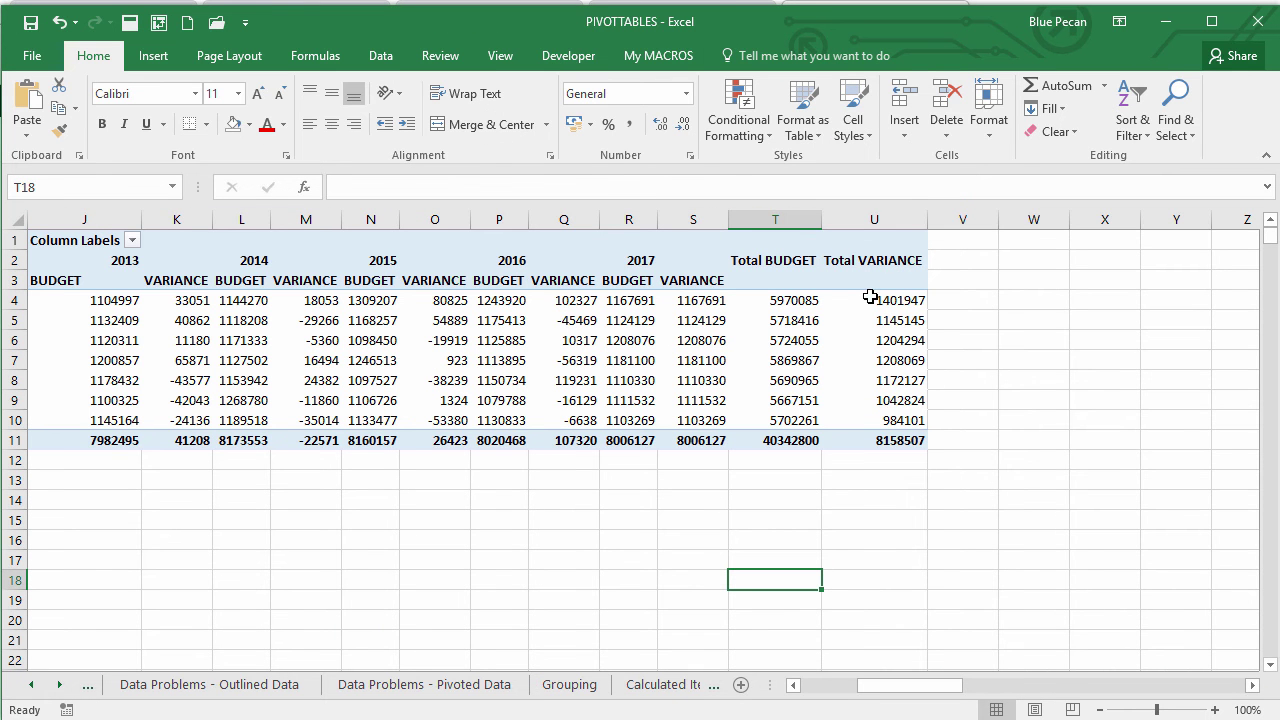
{"action": "left_click", "coordinate": [724, 318]}
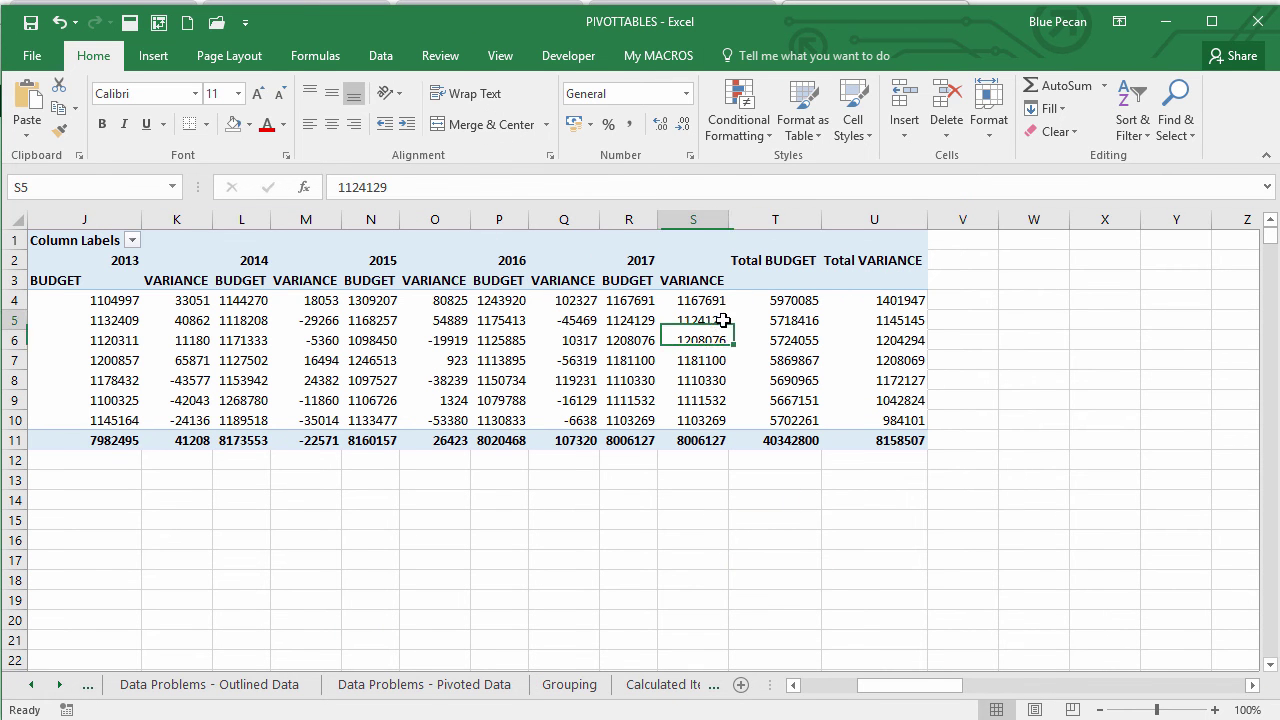
{"action": "left_click", "coordinate": [800, 56]}
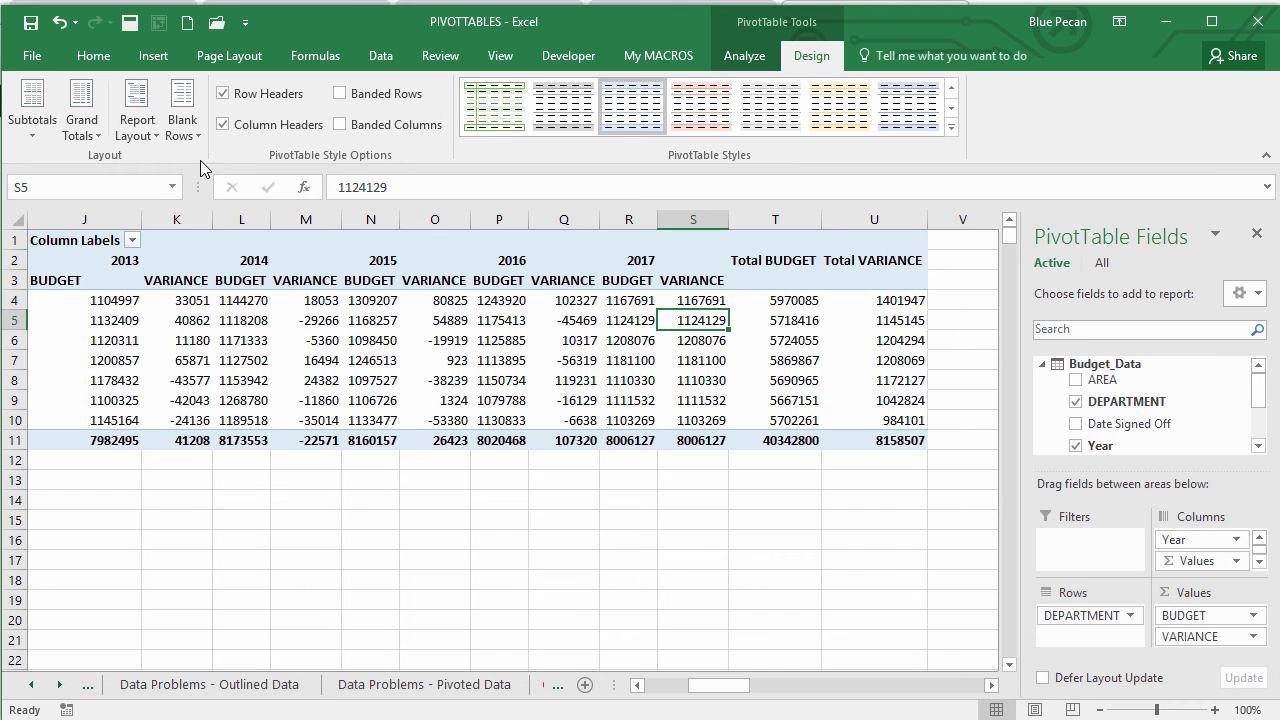
Step: Set Grand Totals to On for Columns Only, removing the Total BUDGET and Total VARIANCE columns
{"action": "left_click", "coordinate": [91, 136]}
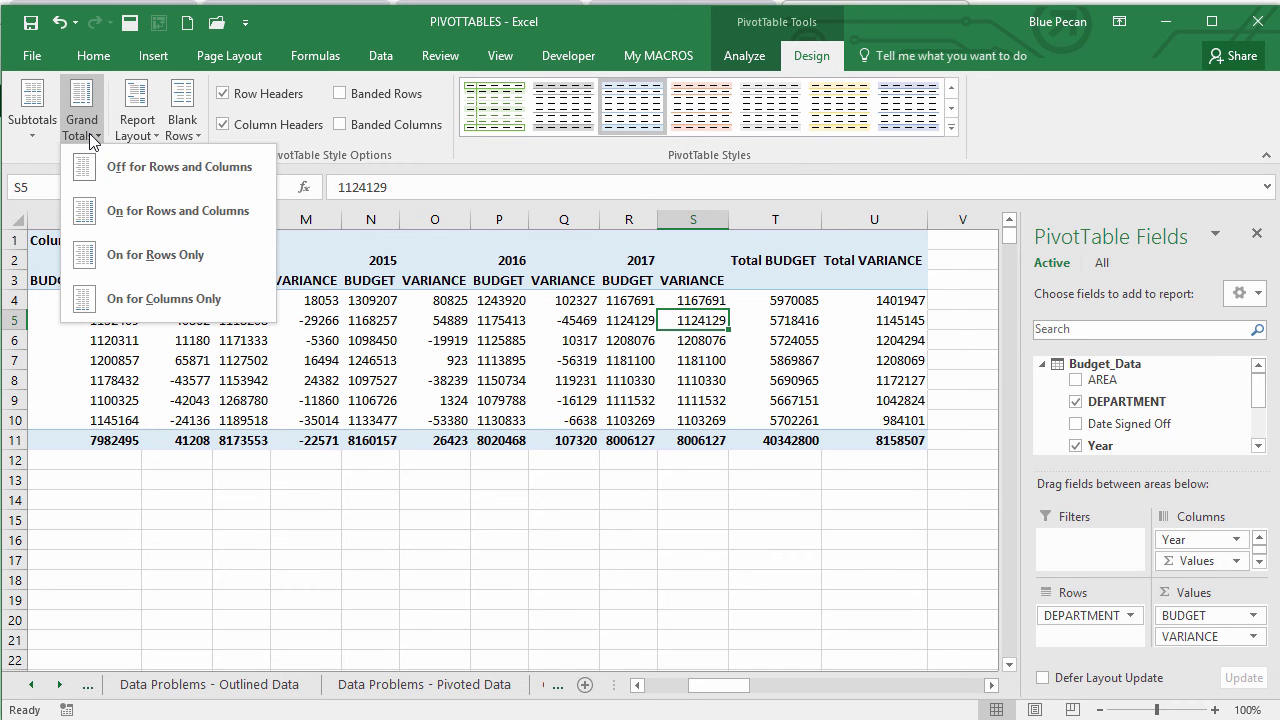
{"action": "left_click", "coordinate": [90, 298]}
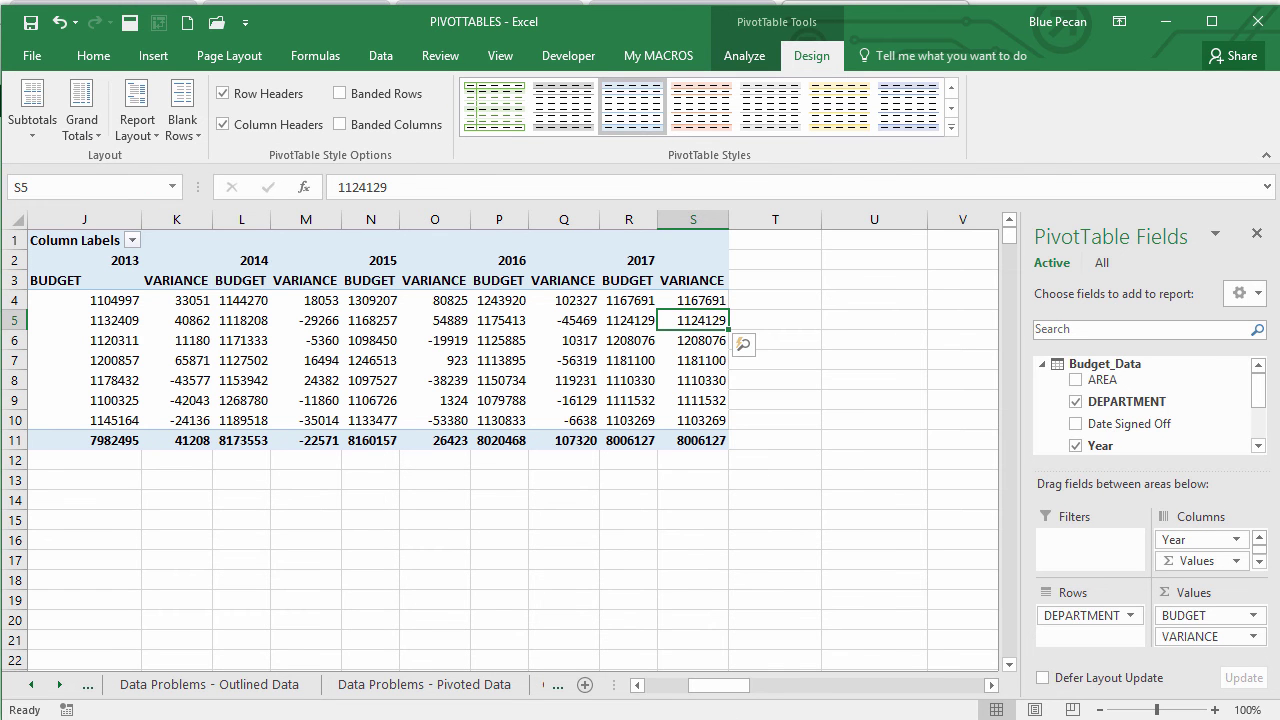
{"action": "mouse_move", "coordinate": [720, 686]}
{"action": "left_mouse_down"}
{"action": "mouse_move", "coordinate": [706, 686]}
{"action": "mouse_move", "coordinate": [718, 685]}
{"action": "left_mouse_up"}
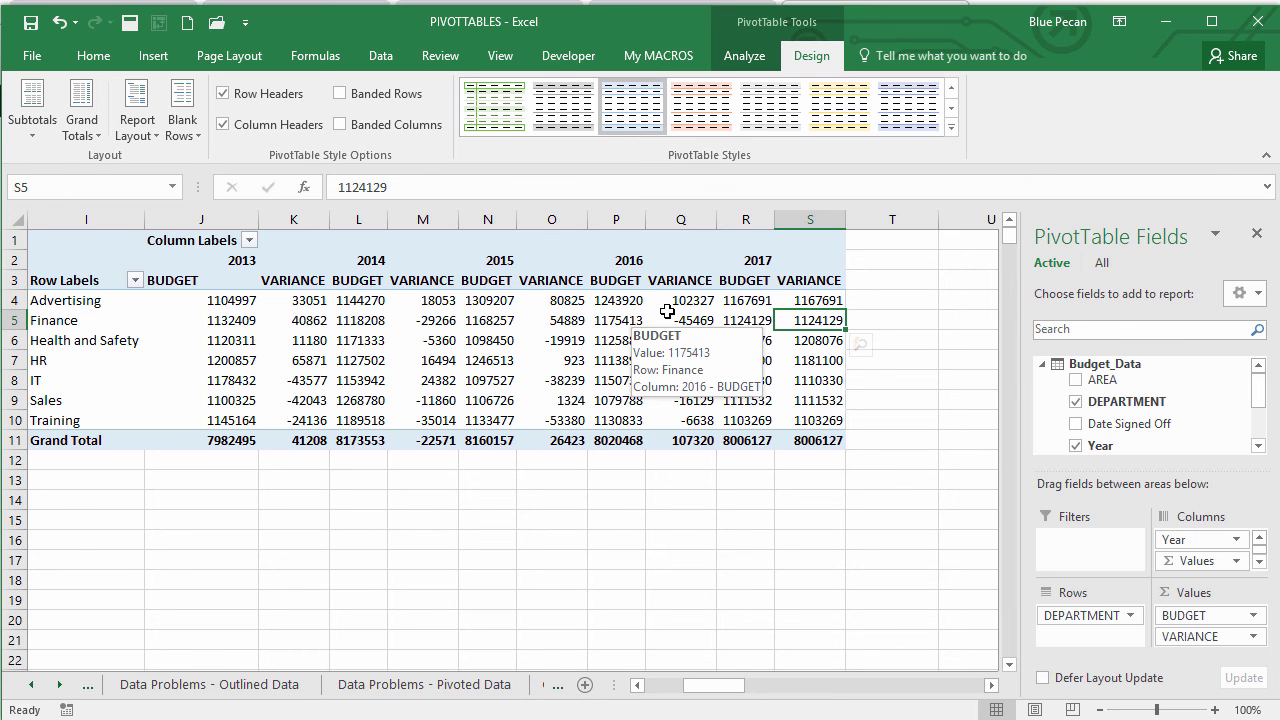
Step: Start a new set based on the pivot's column items via Fields, Items, & Sets
{"action": "left_click", "coordinate": [745, 56]}
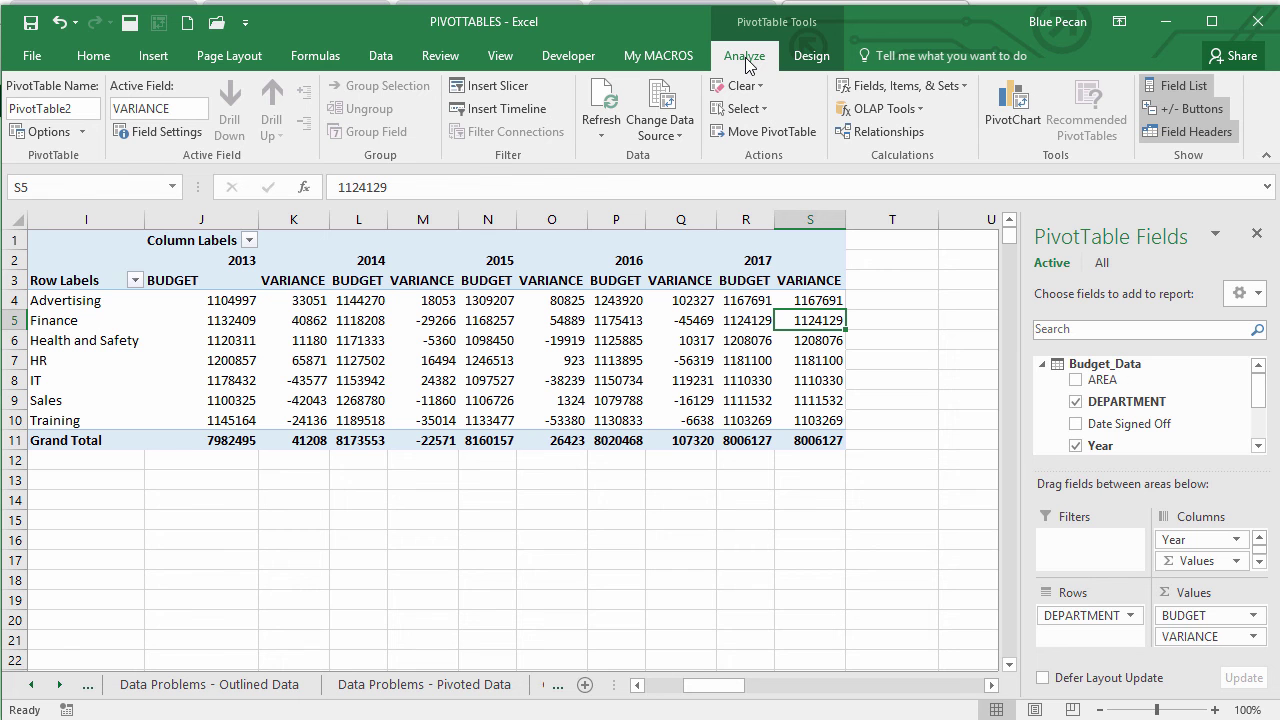
{"action": "left_click", "coordinate": [889, 93]}
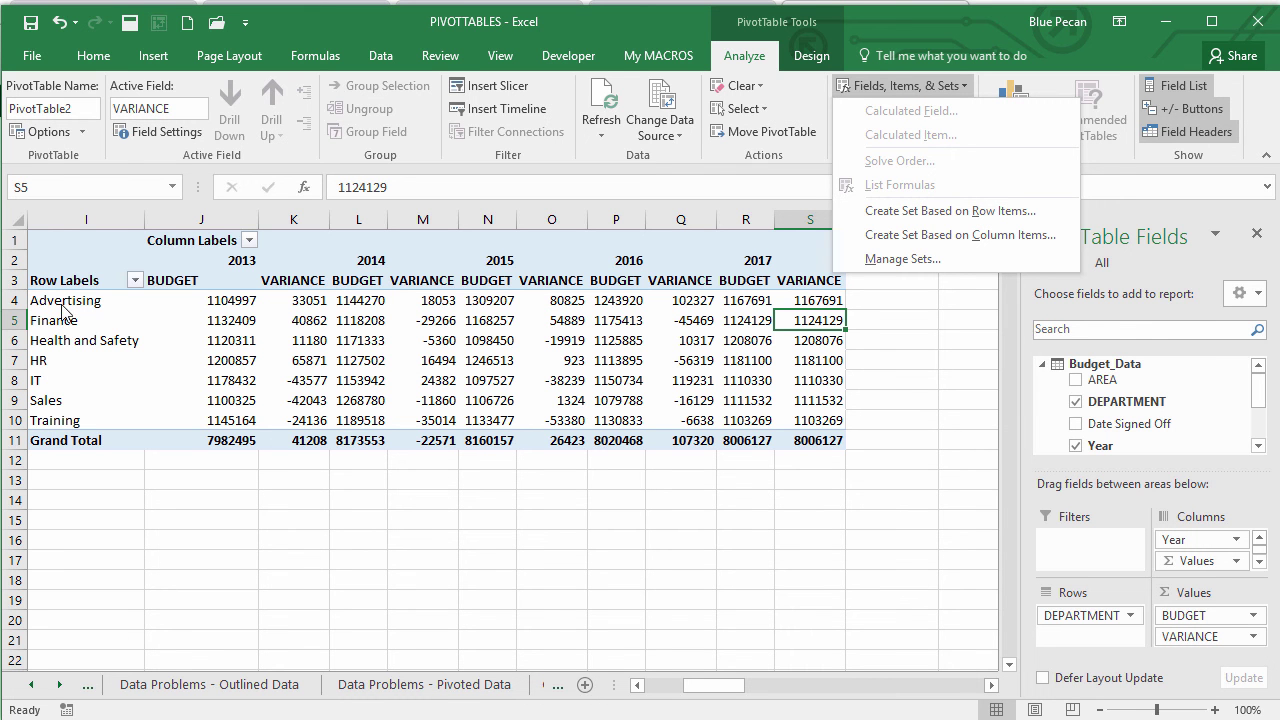
{"action": "left_click", "coordinate": [935, 245]}
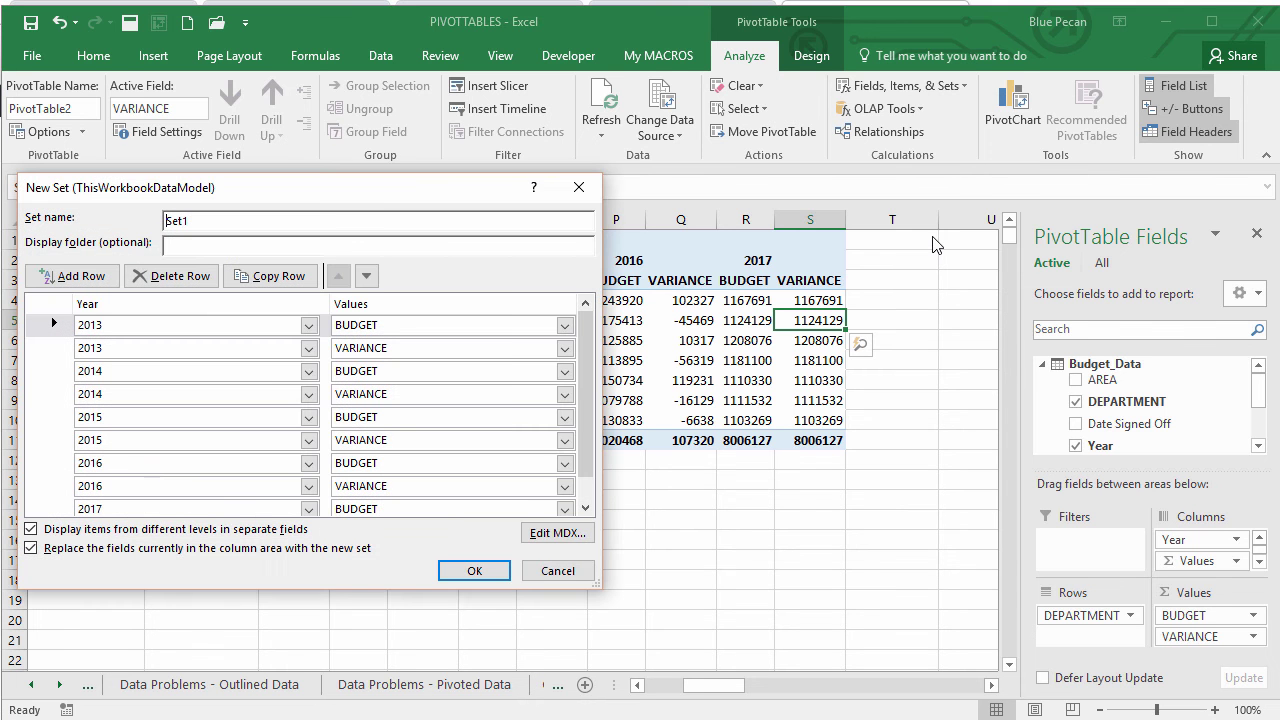
Step: Name the set BUDGET, delete its 2017 VARIANCE row, and apply it to the pivot
{"action": "left_click_drag", "start_coordinate": [324, 198], "coordinate": [757, 186]}
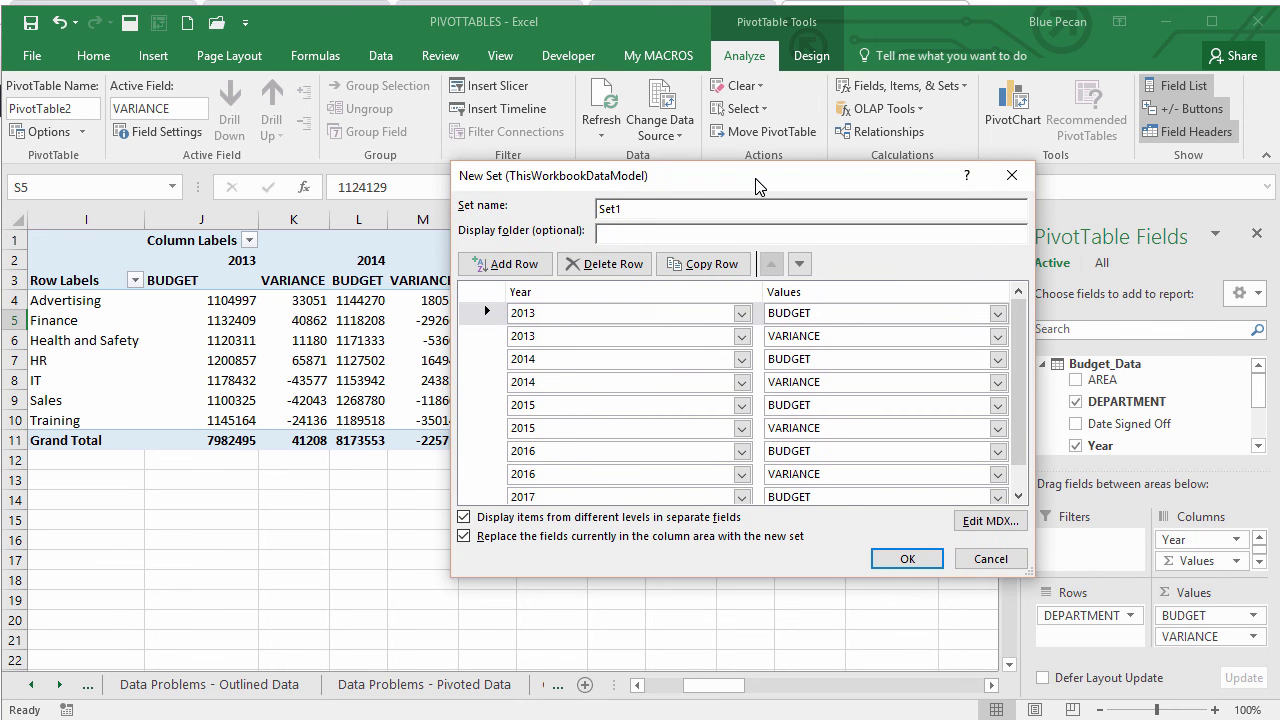
{"action": "double_click", "coordinate": [641, 205]}
{"action": "type", "text": "BUDGET"}
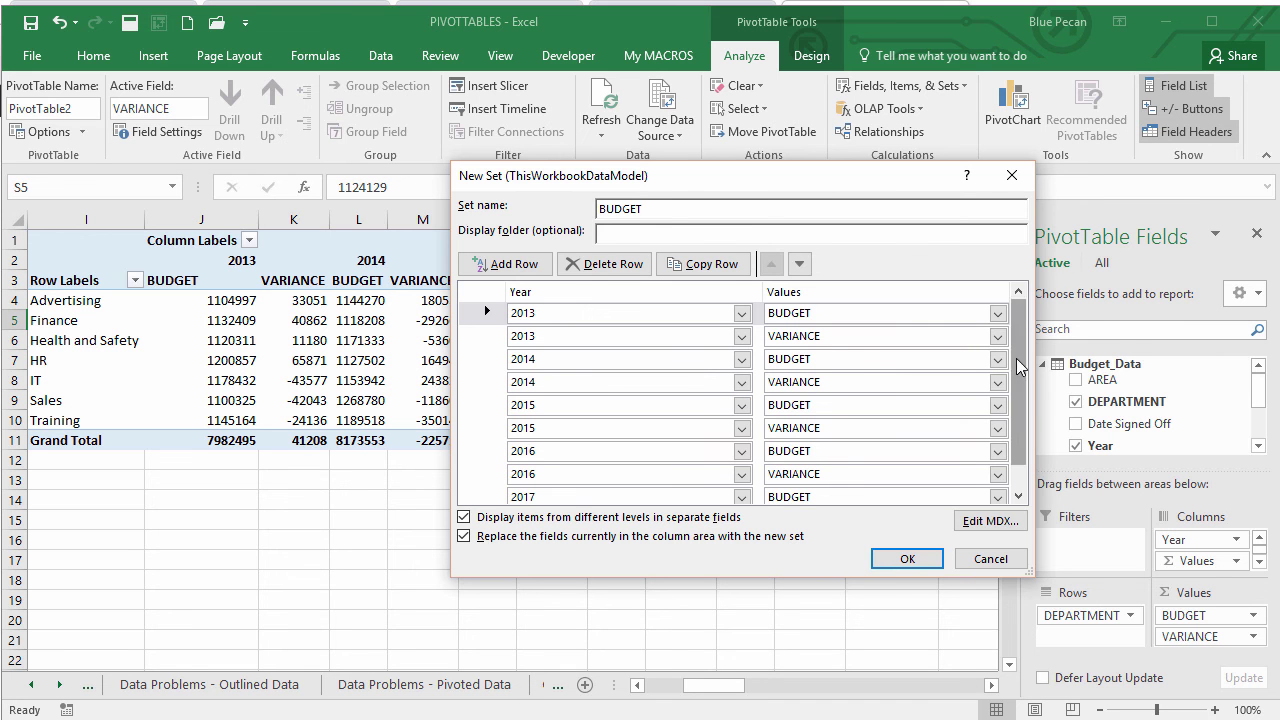
{"action": "scroll", "coordinate": [790, 392], "scroll_direction": "down", "scroll_amount": 1}
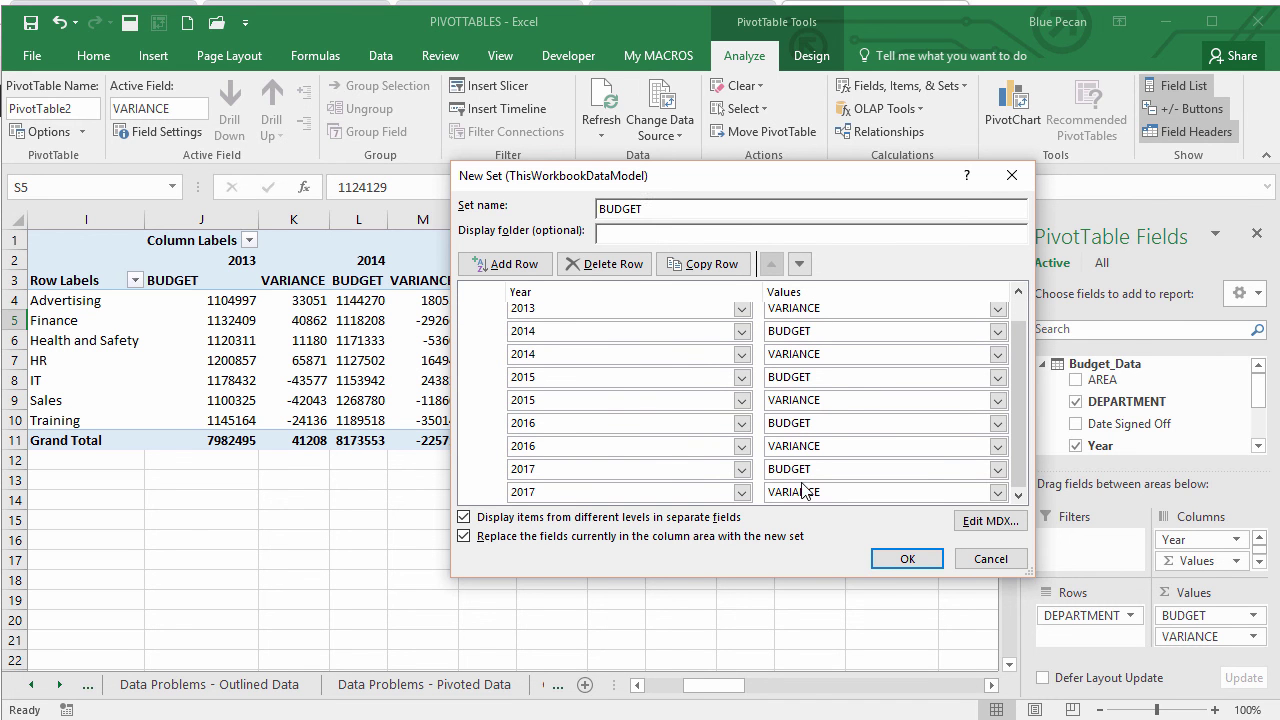
{"action": "left_click", "coordinate": [541, 495]}
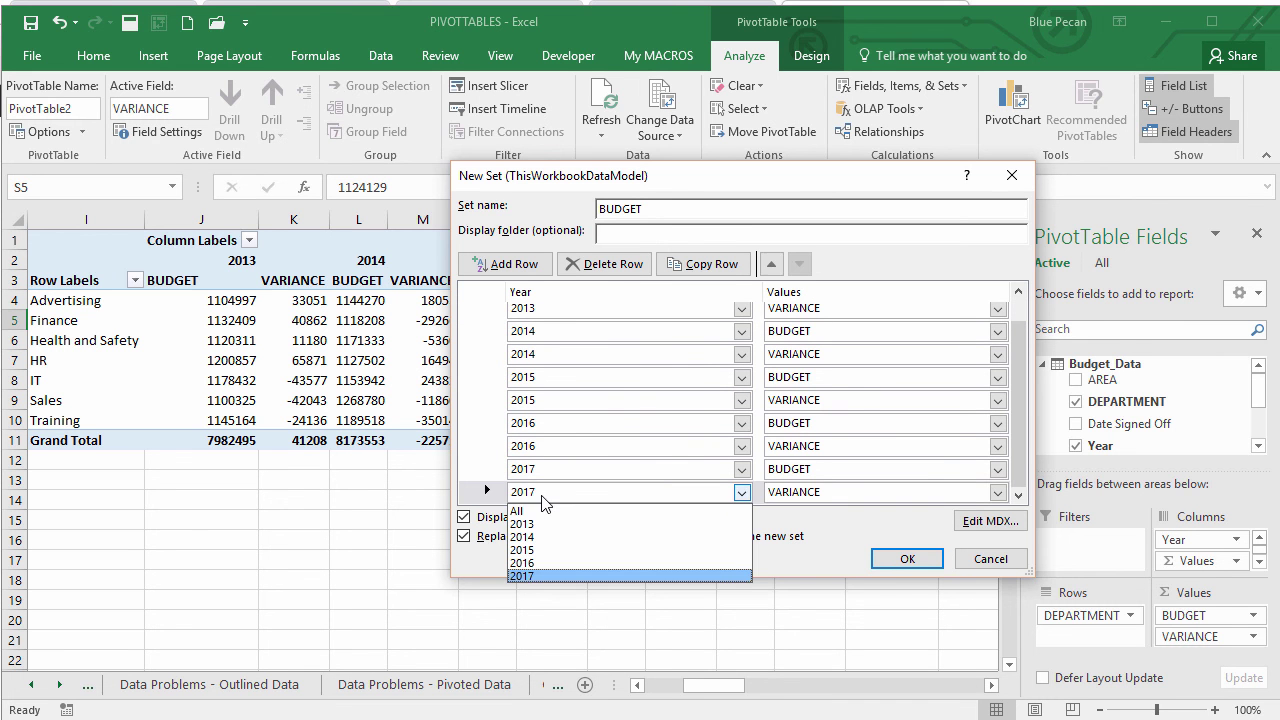
{"action": "left_click", "coordinate": [499, 492]}
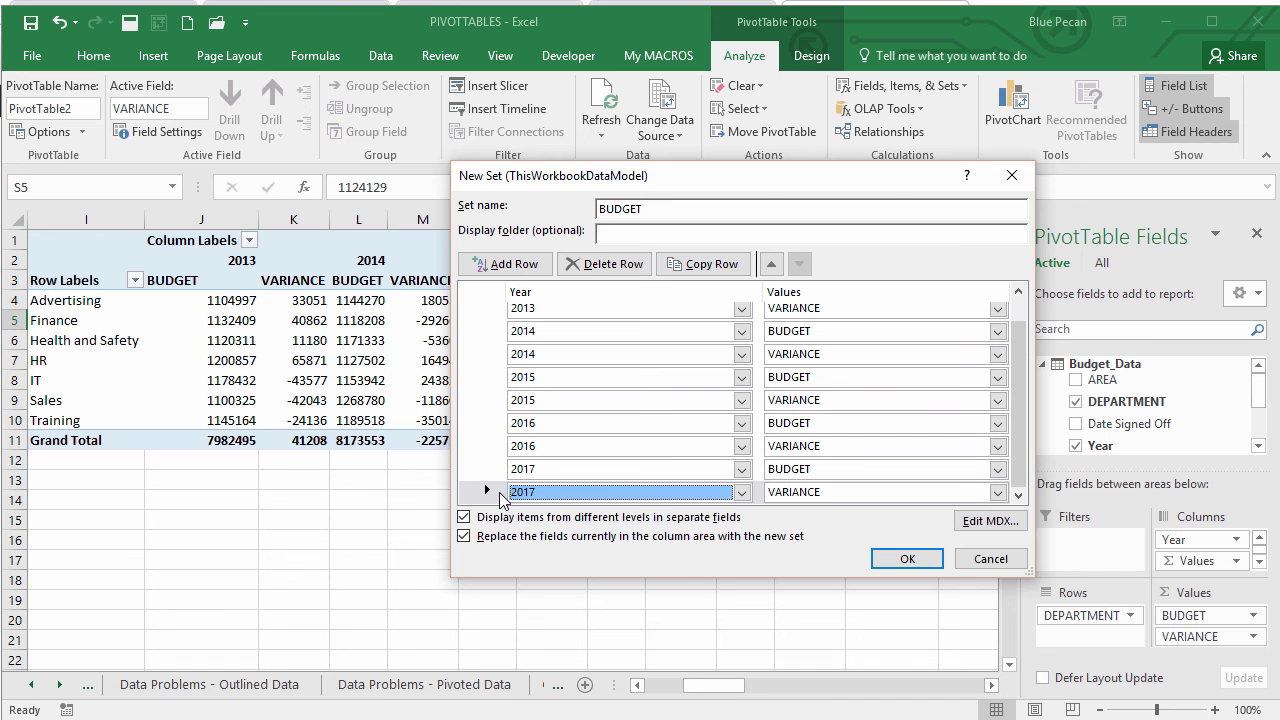
{"action": "left_click", "coordinate": [620, 265]}
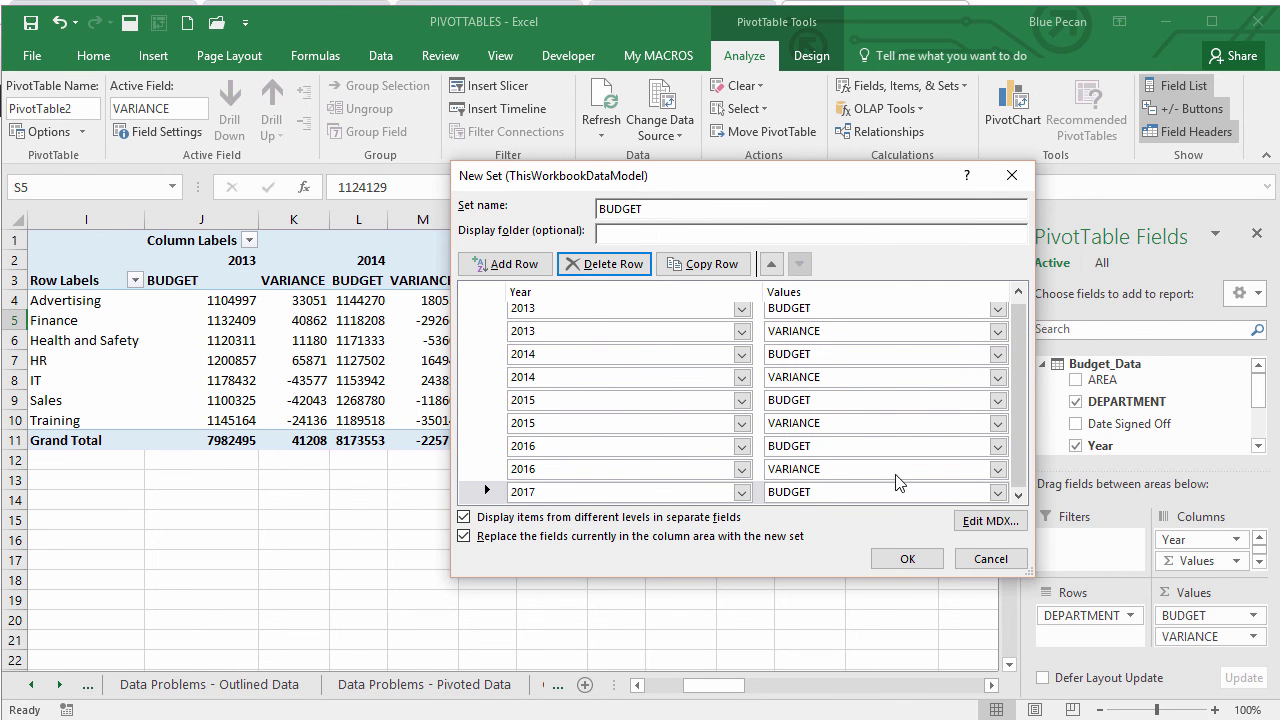
{"action": "left_click", "coordinate": [903, 556]}
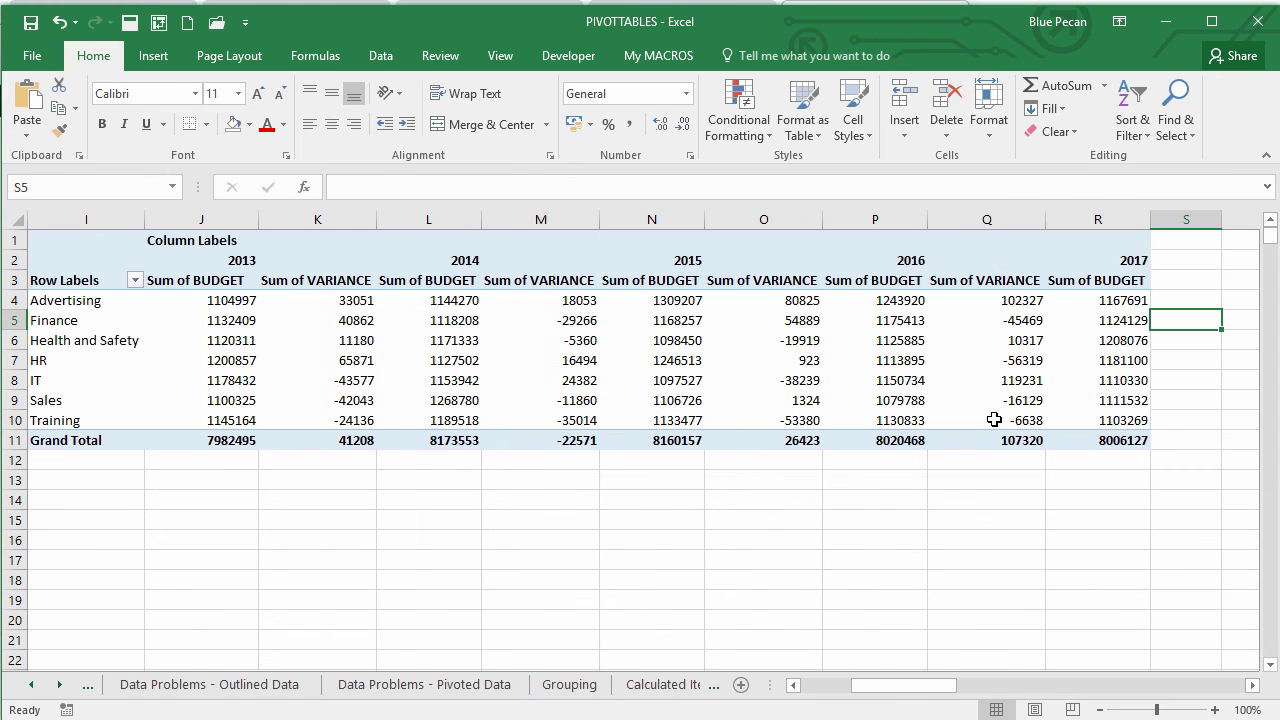
{"action": "left_click", "coordinate": [868, 364]}
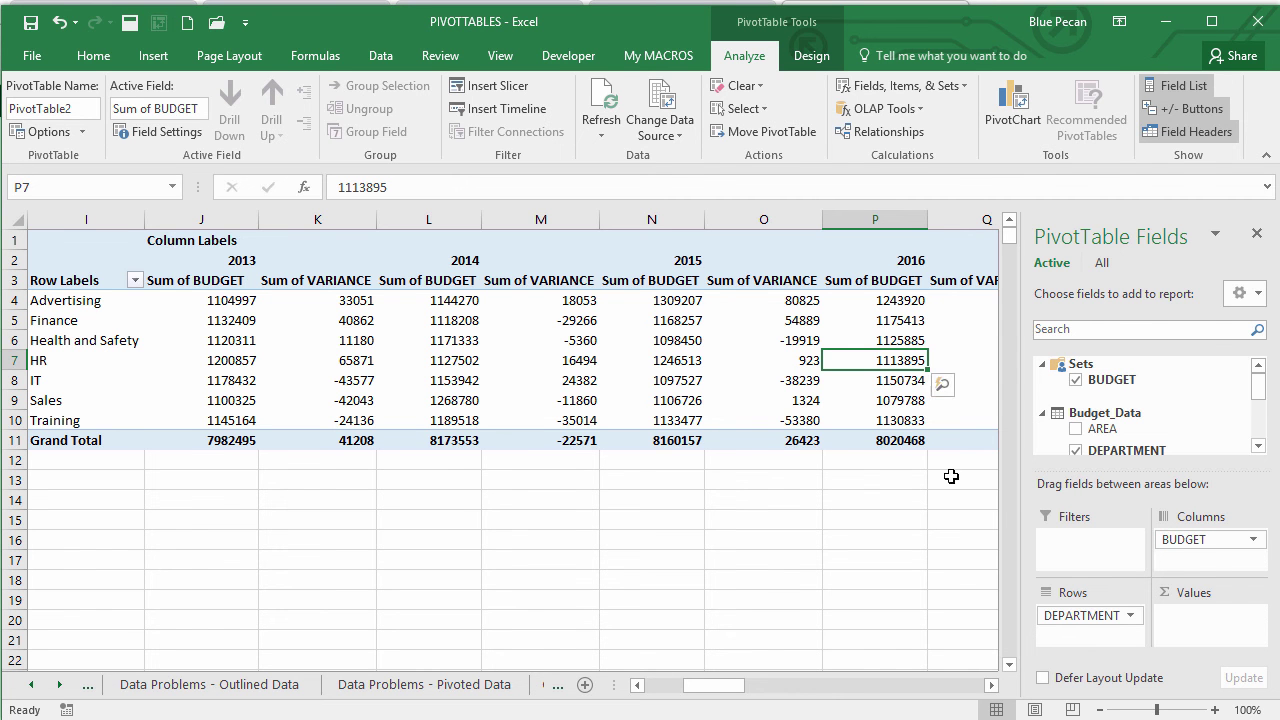
{"action": "left_click", "coordinate": [871, 432]}
{"action": "left_click", "coordinate": [872, 381]}
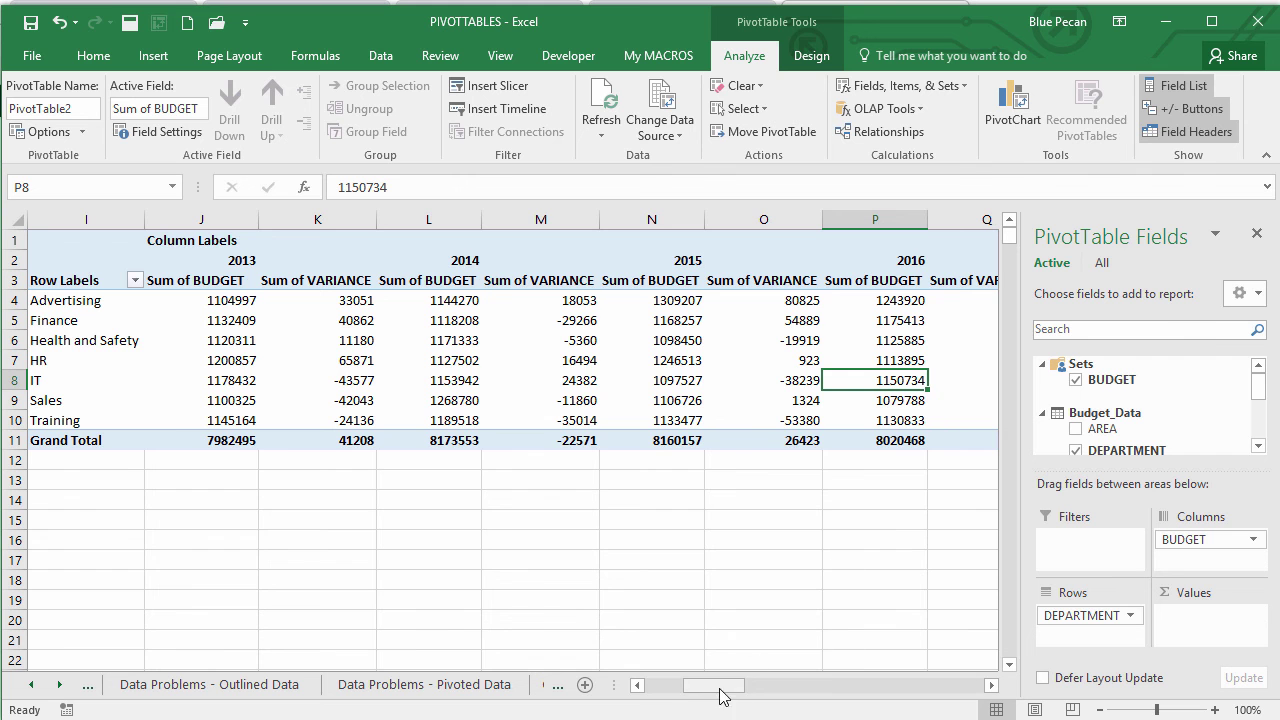
{"action": "left_click", "coordinate": [992, 685]}
{"action": "left_click", "coordinate": [992, 685]}
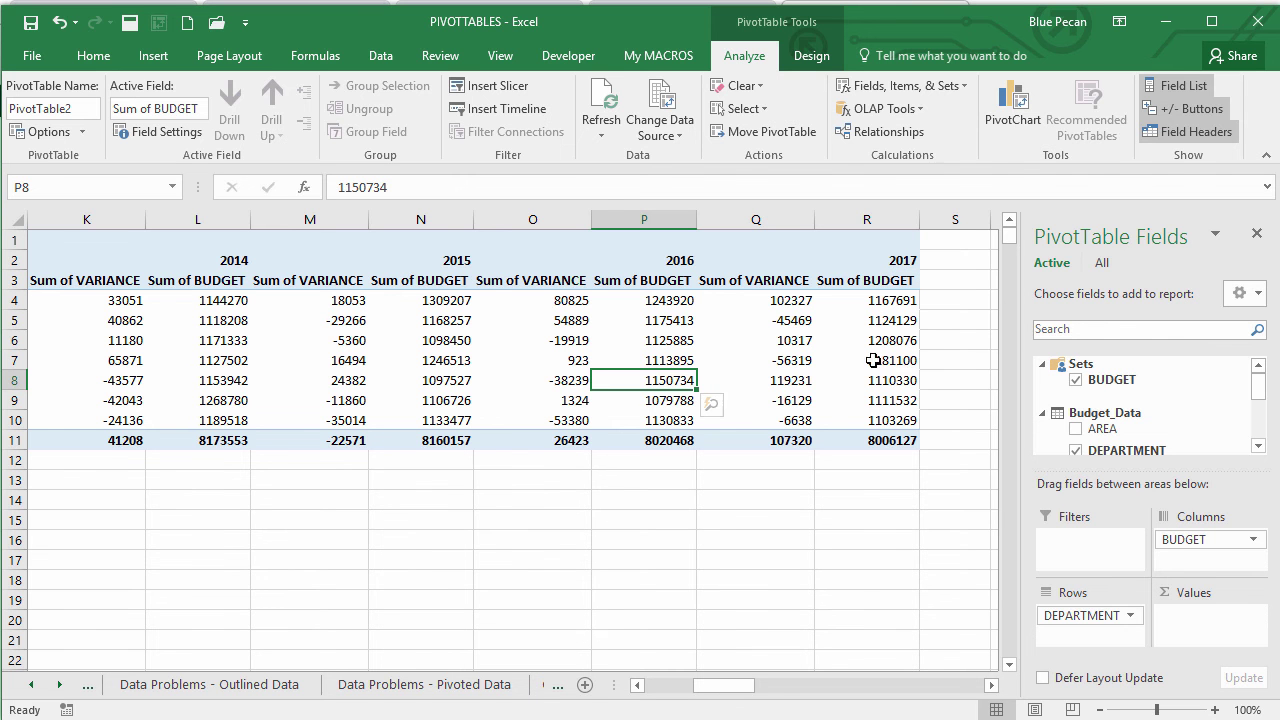
{"action": "left_click_drag", "start_coordinate": [723, 685], "coordinate": [690, 685]}
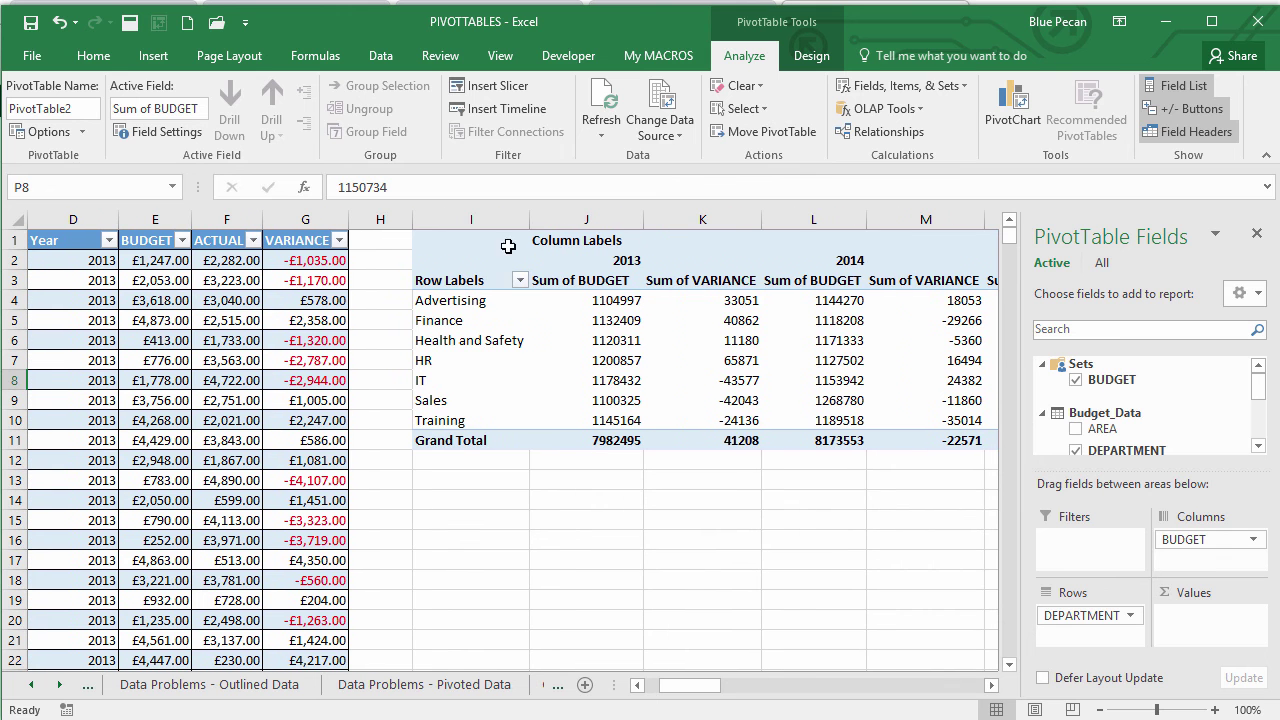
{"action": "mouse_move", "coordinate": [597, 301]}
{"action": "left_click", "coordinate": [907, 92]}
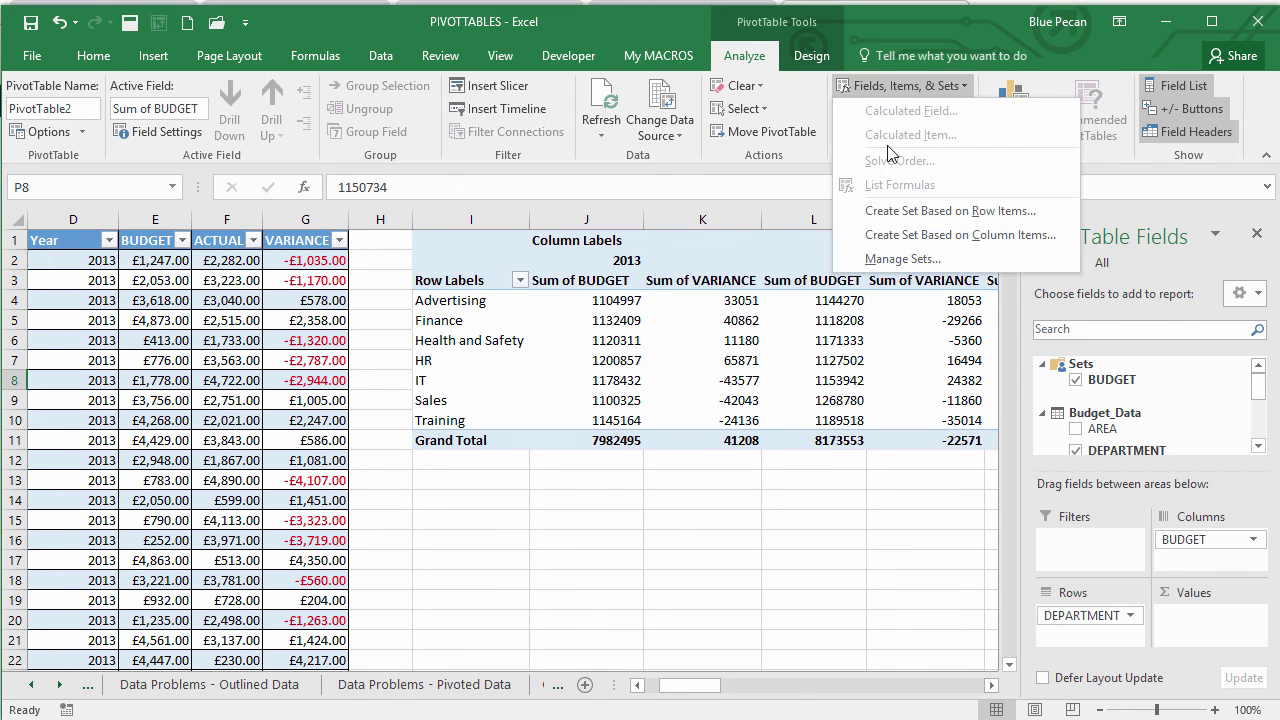
{"action": "left_click", "coordinate": [880, 259]}
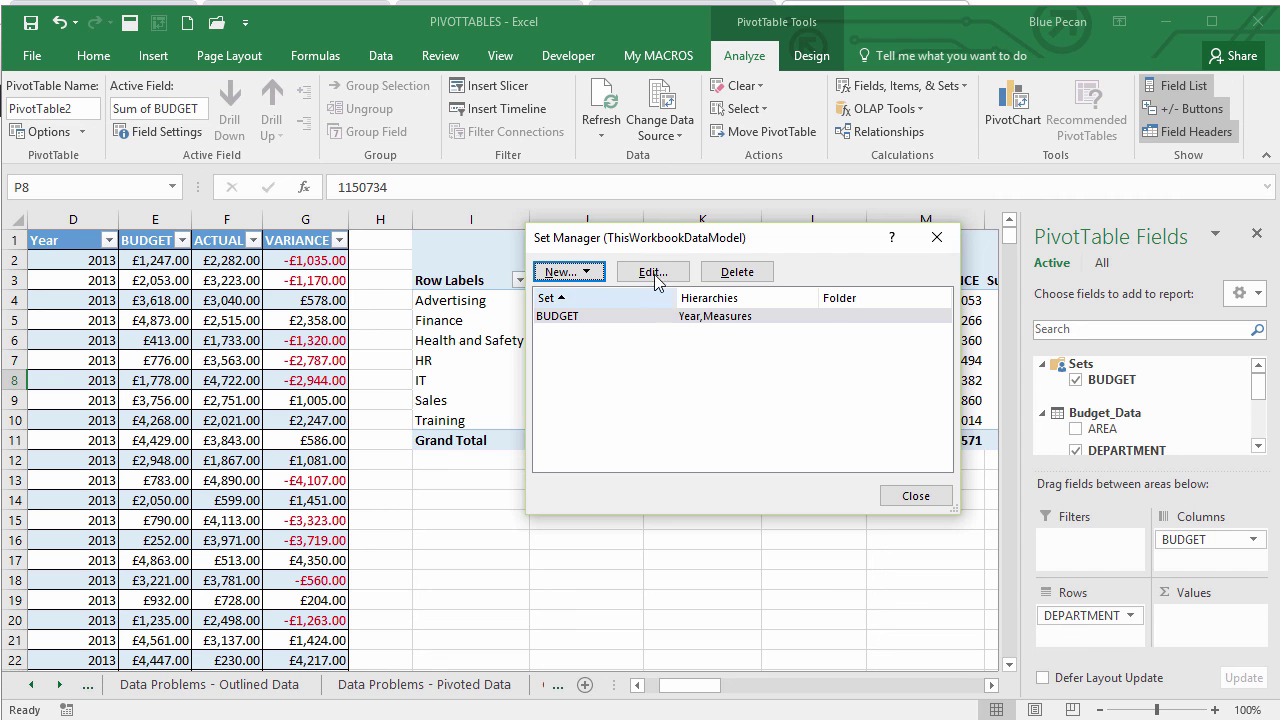
{"action": "left_click", "coordinate": [684, 277]}
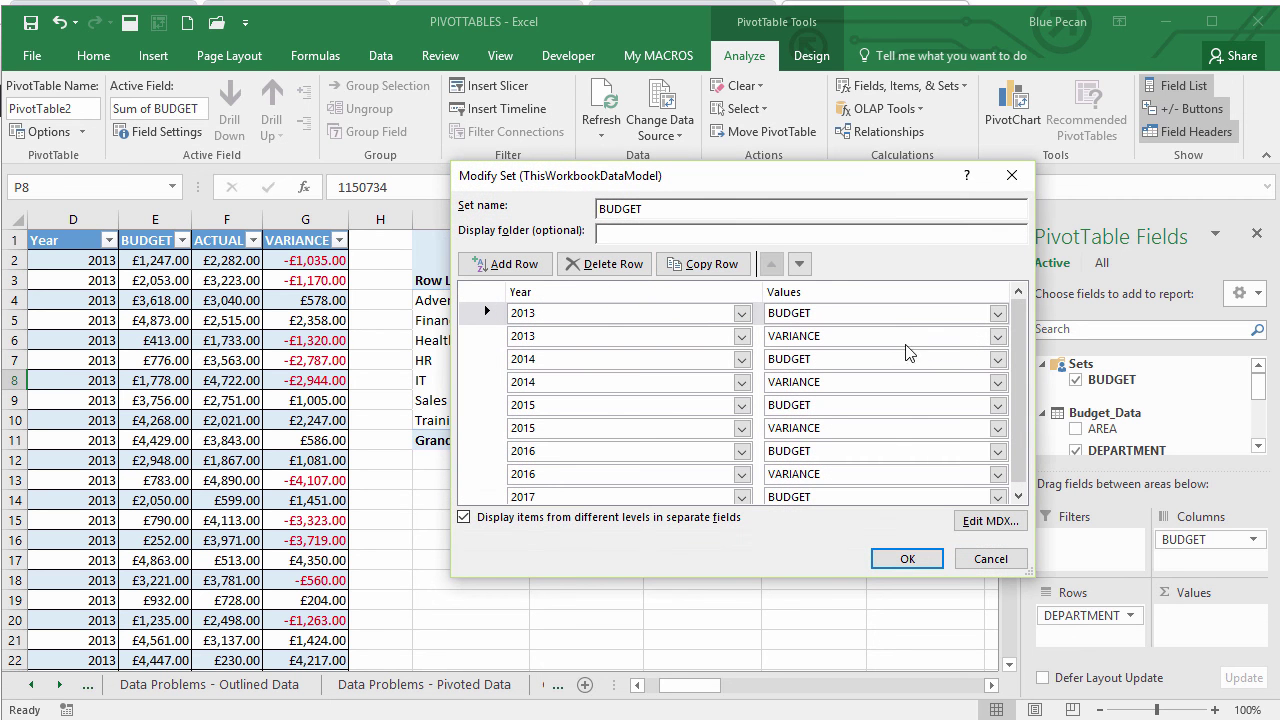
{"action": "left_click", "coordinate": [978, 562]}
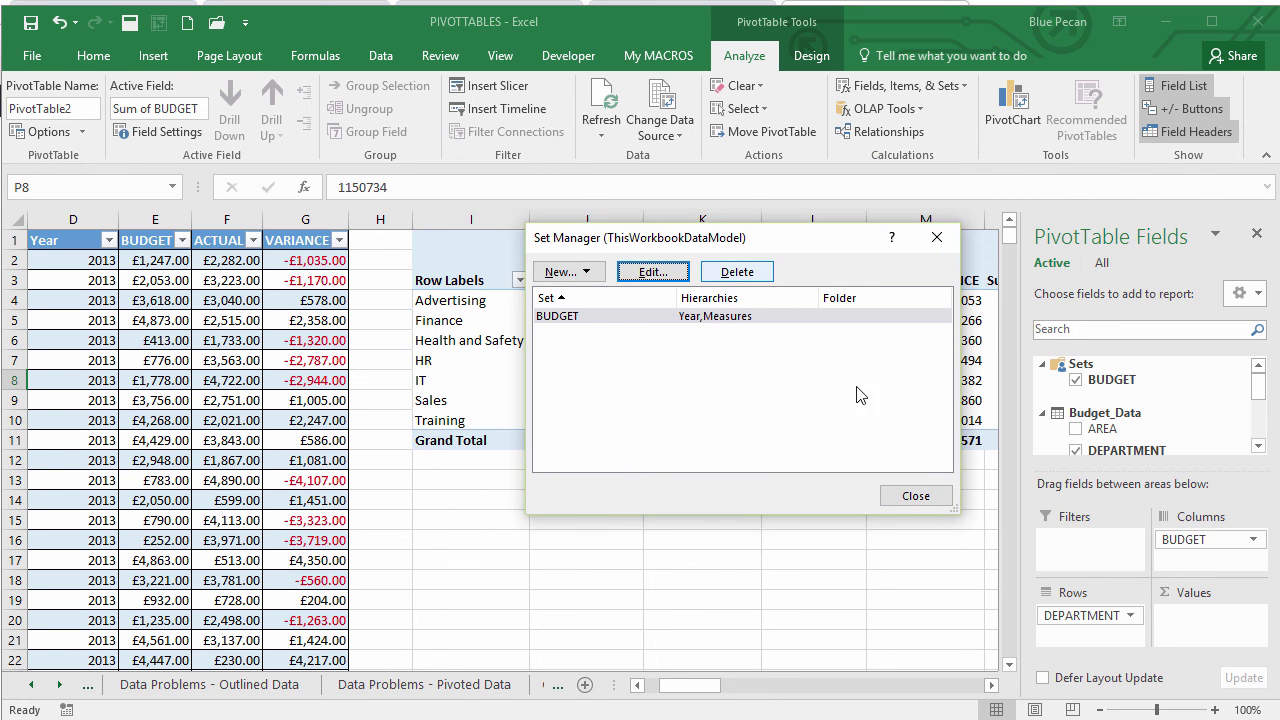
{"action": "left_click", "coordinate": [913, 497]}
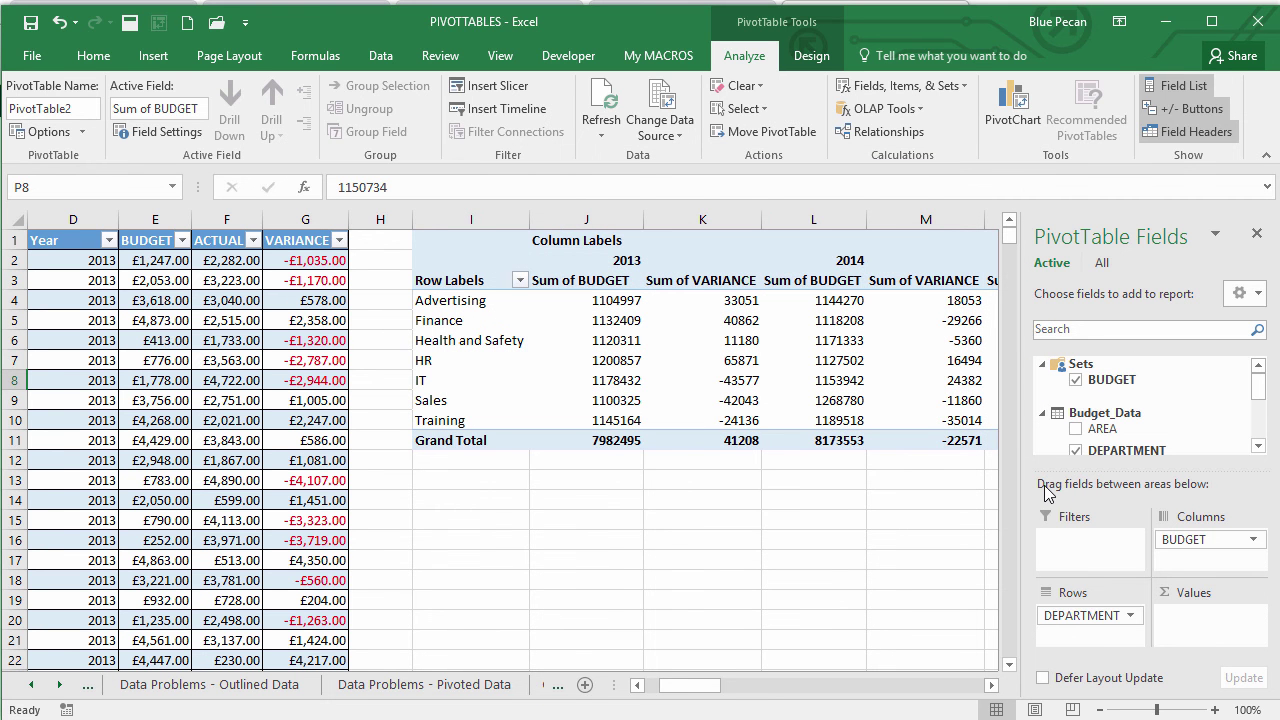